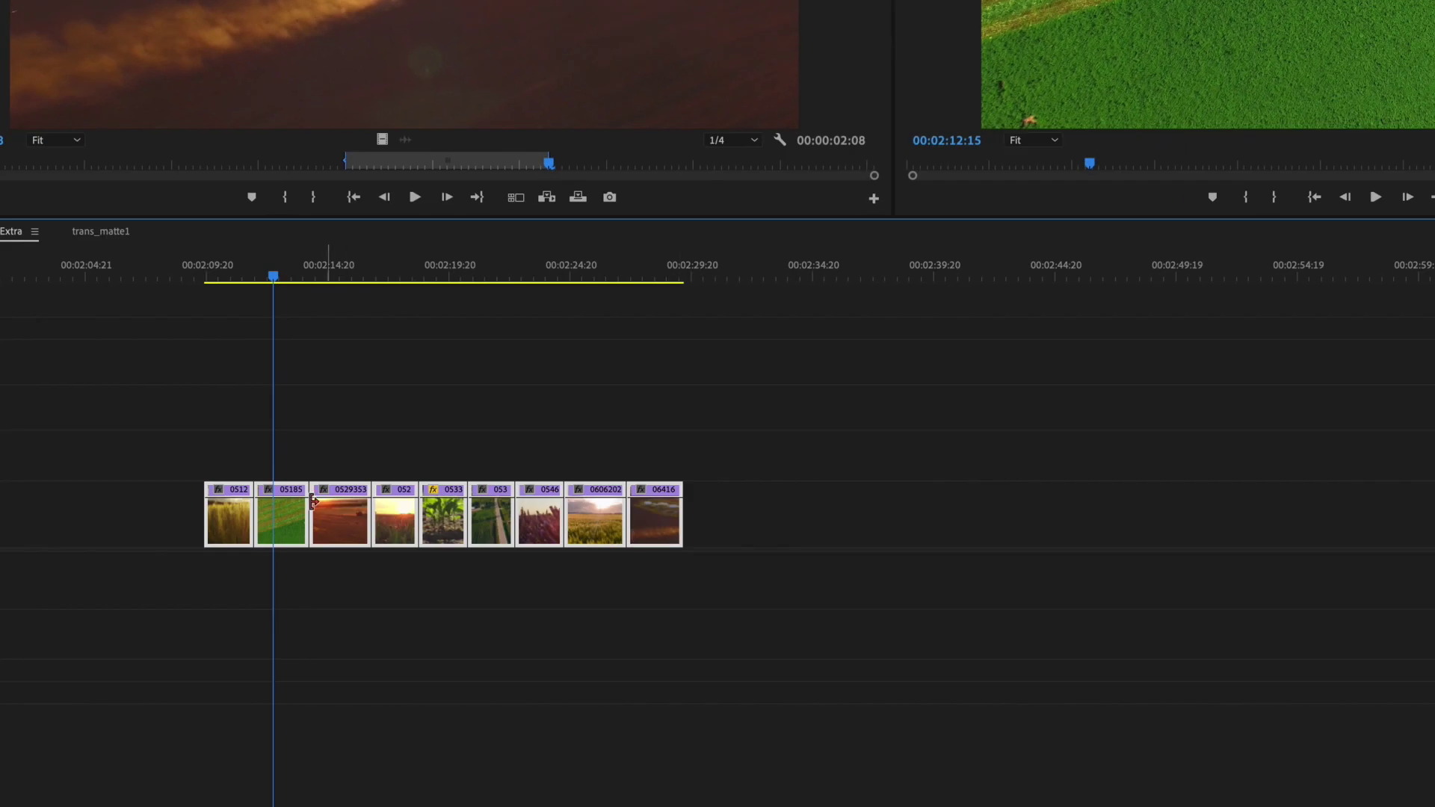
Step: Convert the farm montage clips on Video 1 into an After Effects linked comp
right_click(278, 513)
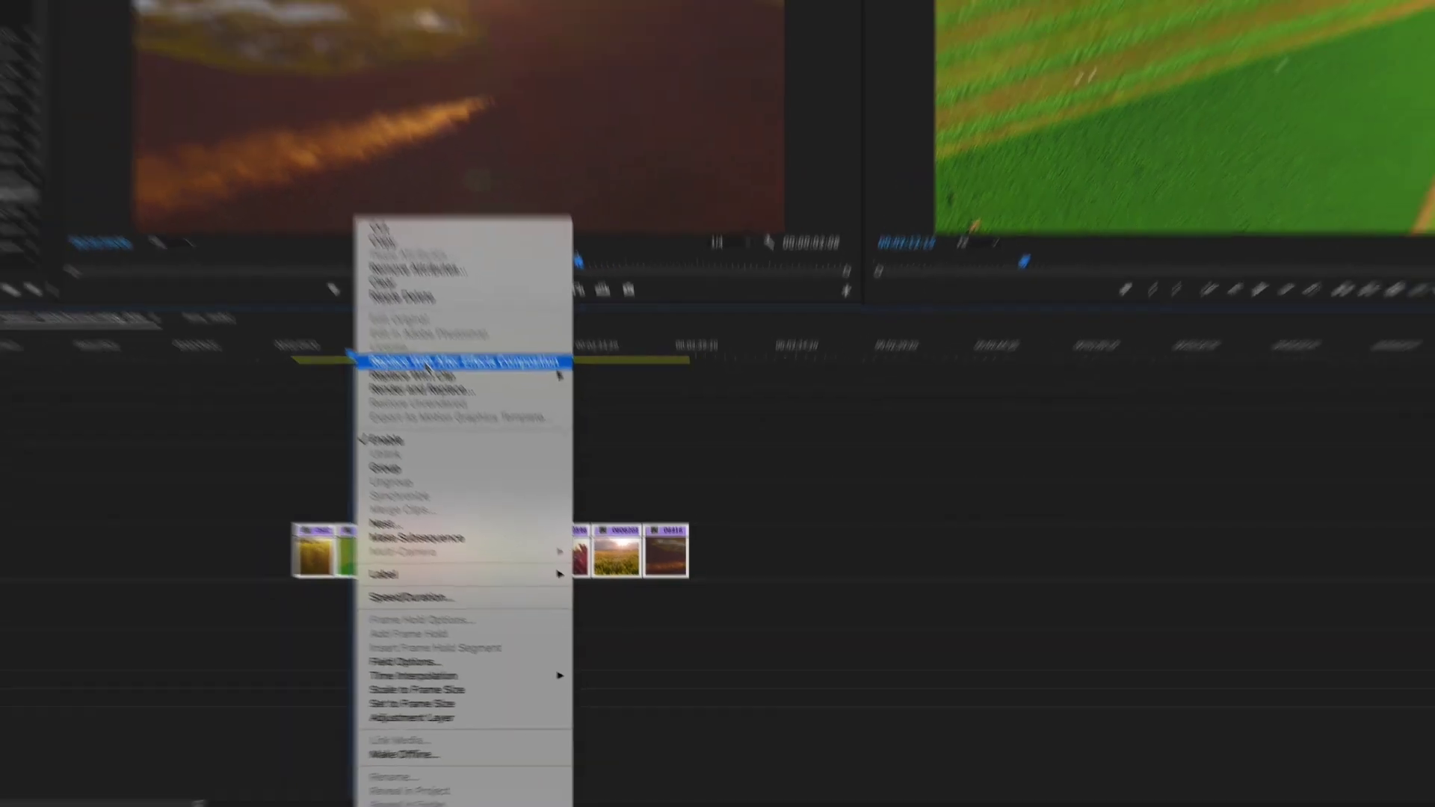
click(365, 287)
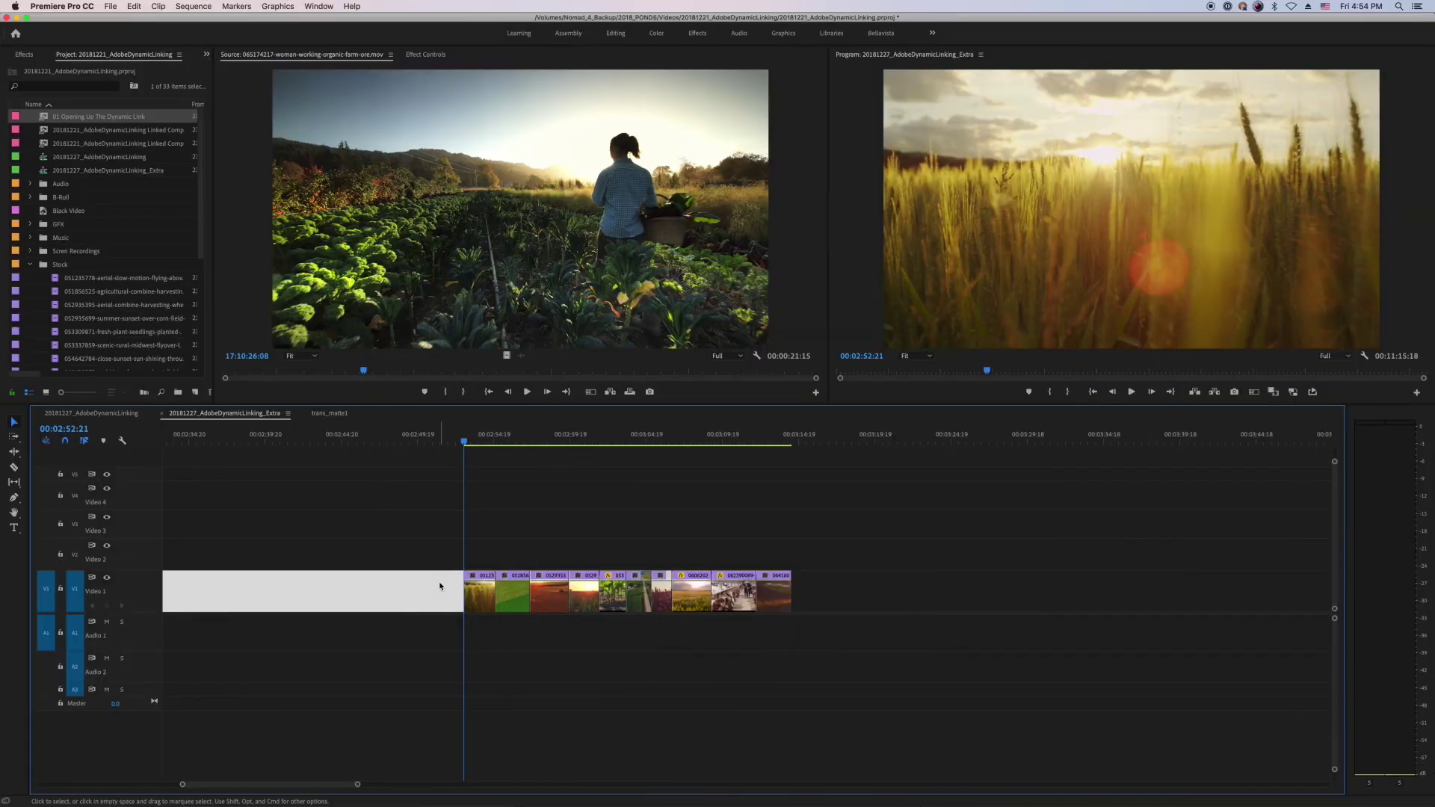
Step: Create a new Dynamic Link After Effects composition at 1920×1080 and 23.976 fps
click(110, 6)
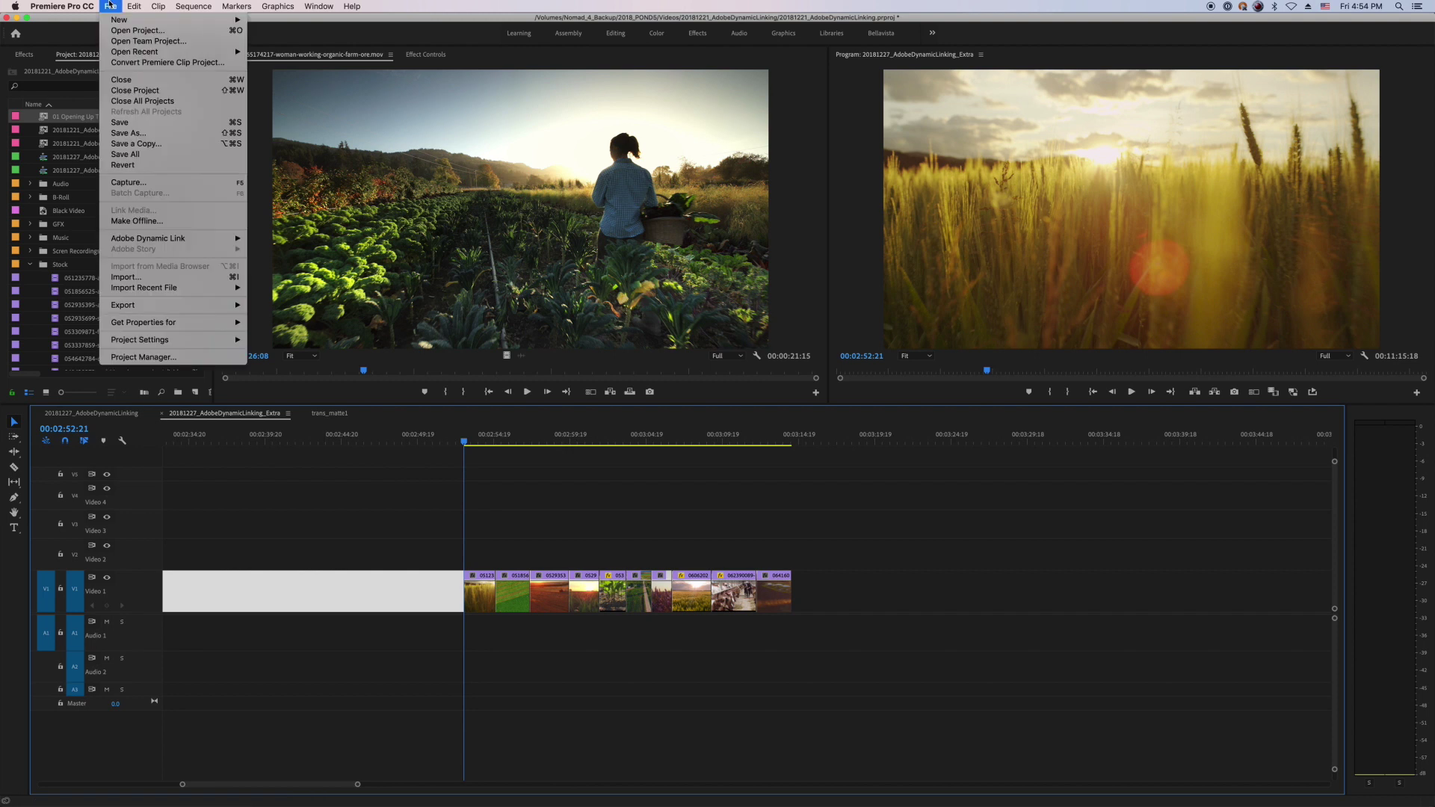
mouse_move(138, 241)
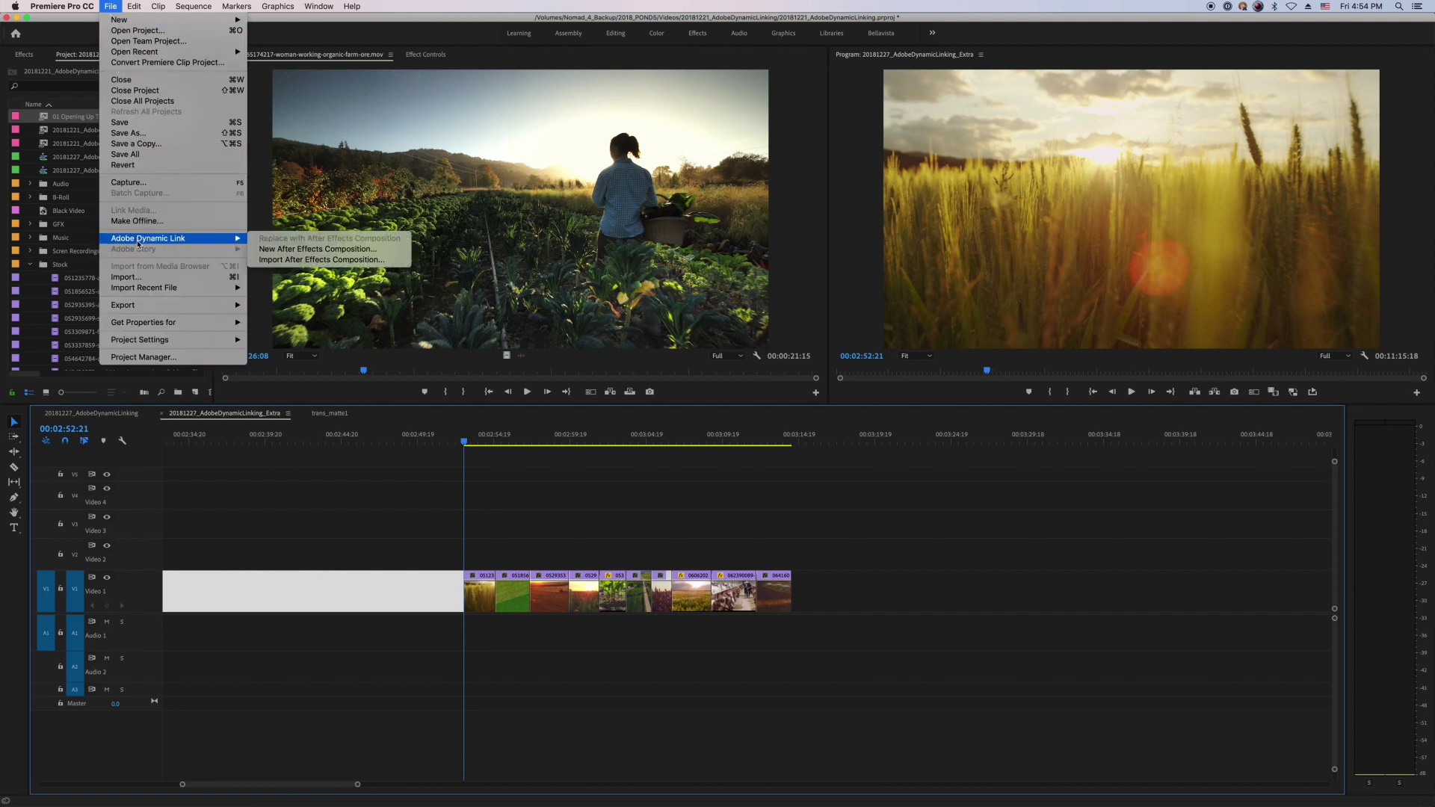
click(275, 252)
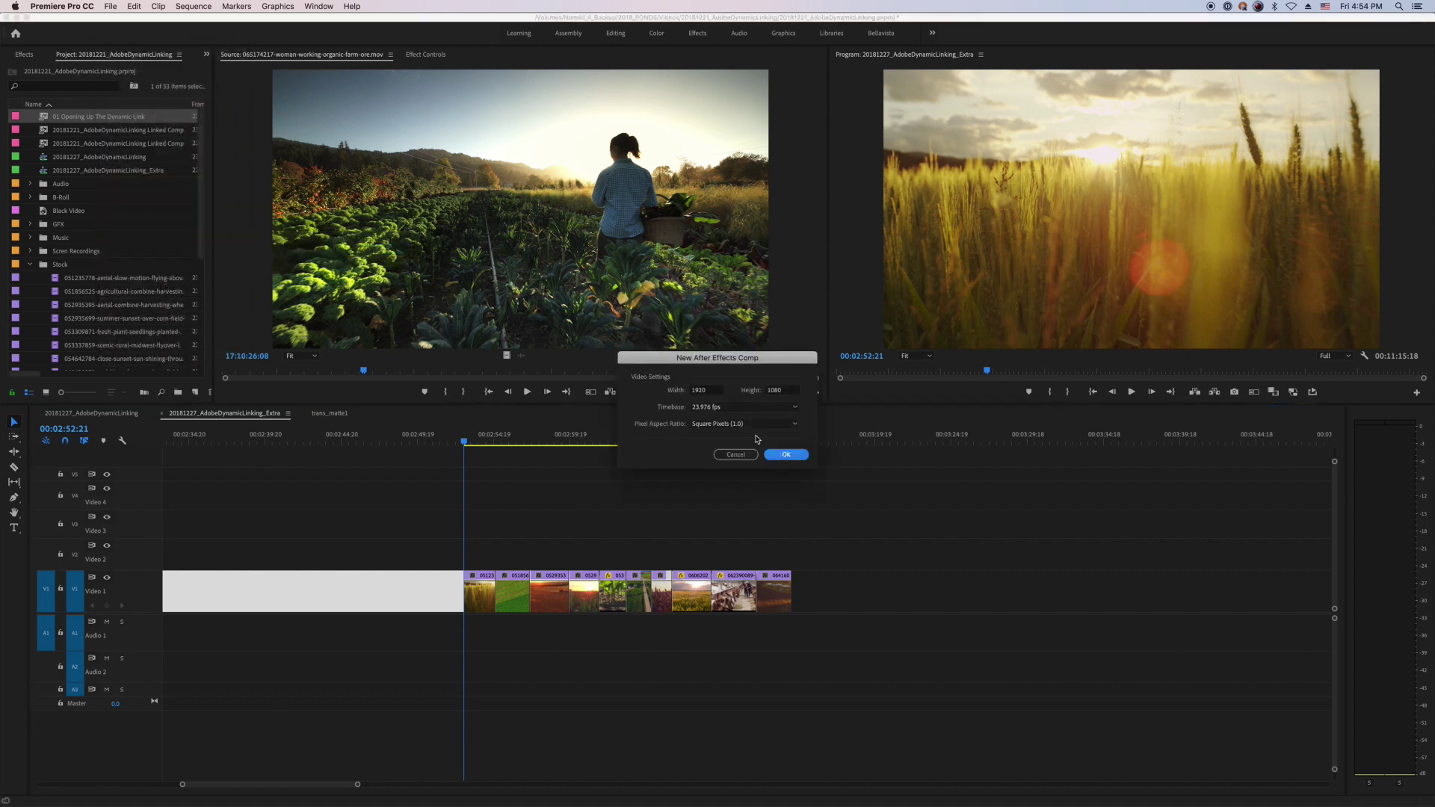
click(790, 458)
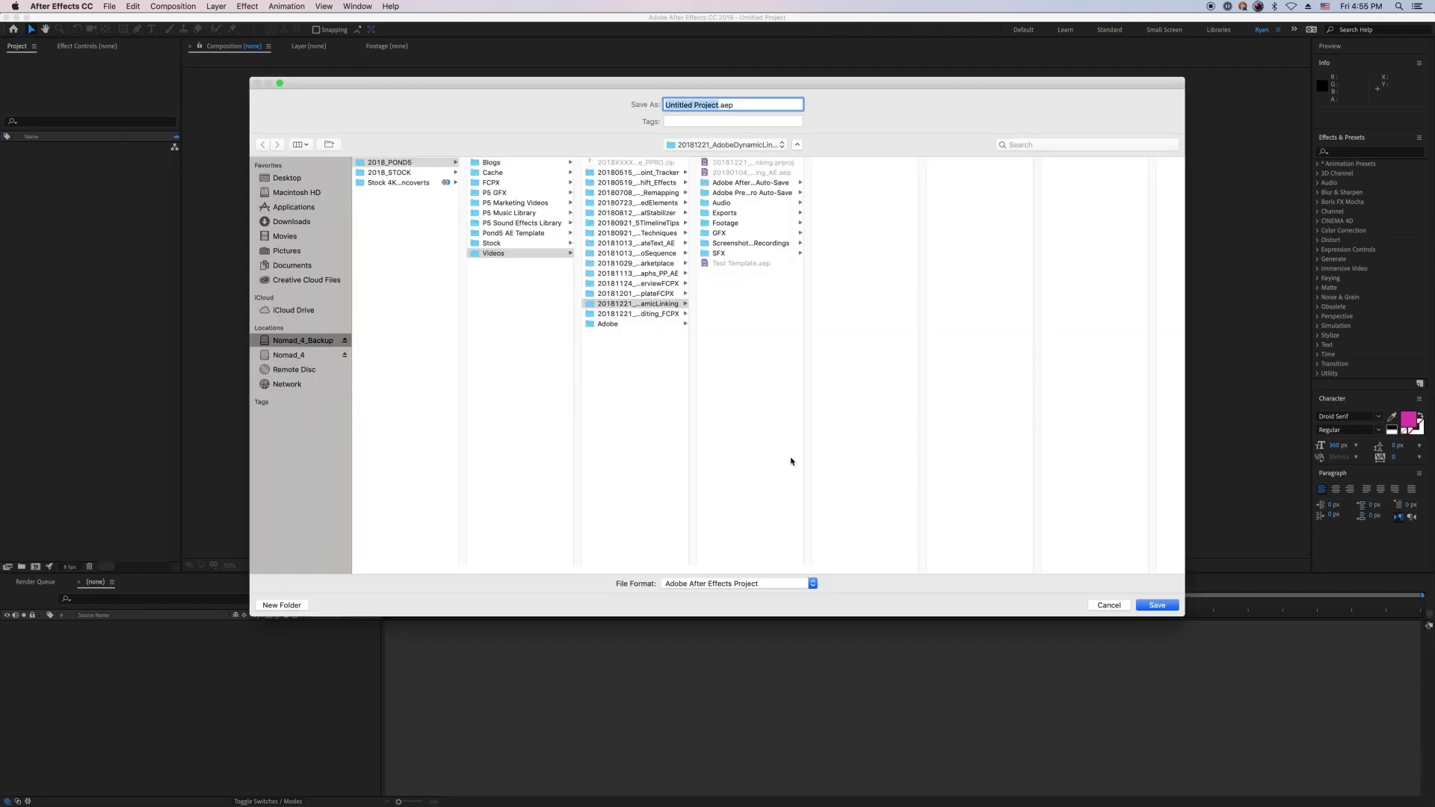
Step: Name the After Effects project '03 New Created Composition' and save it in the GFX folder
key(Tab)
text(03 New Created Composition)
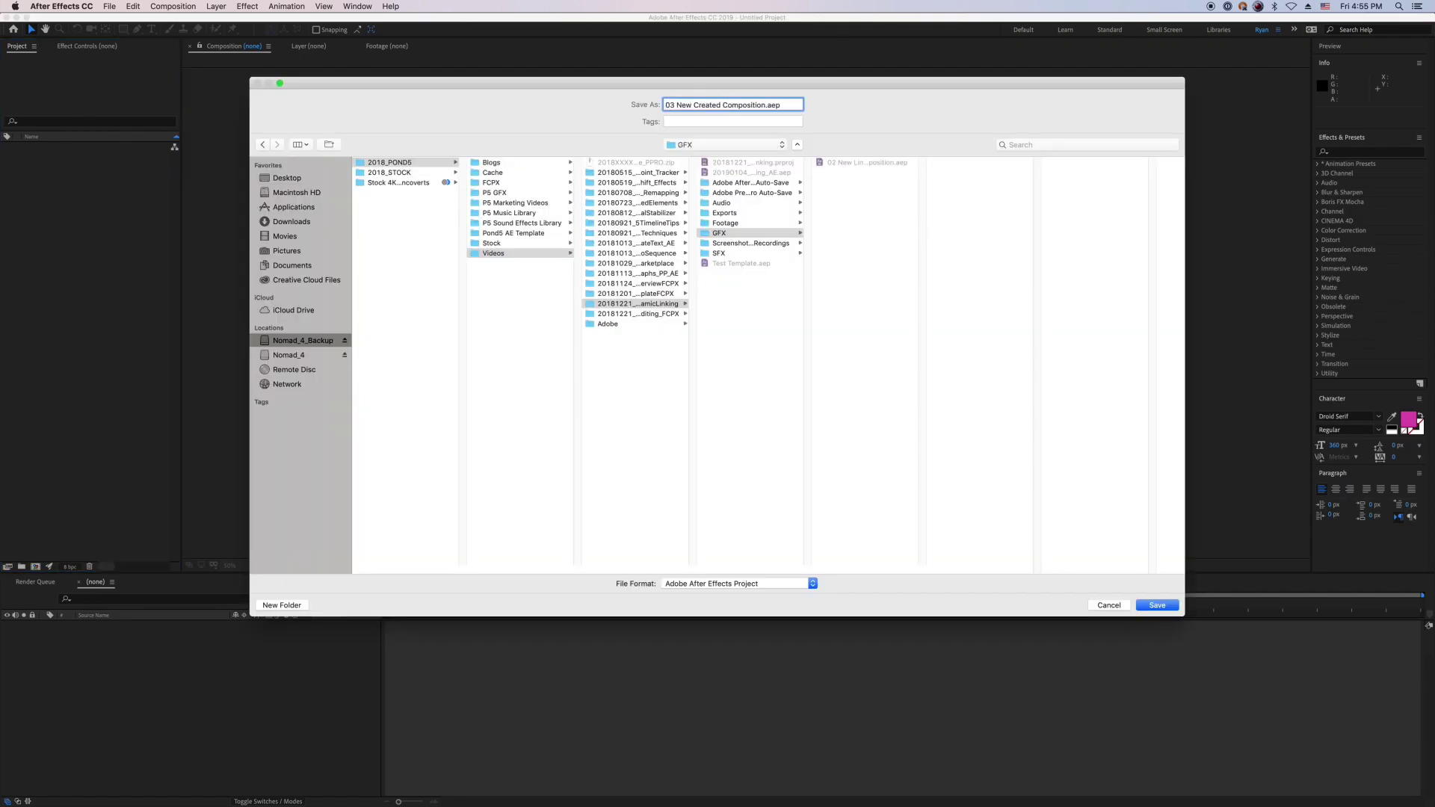
click(1153, 604)
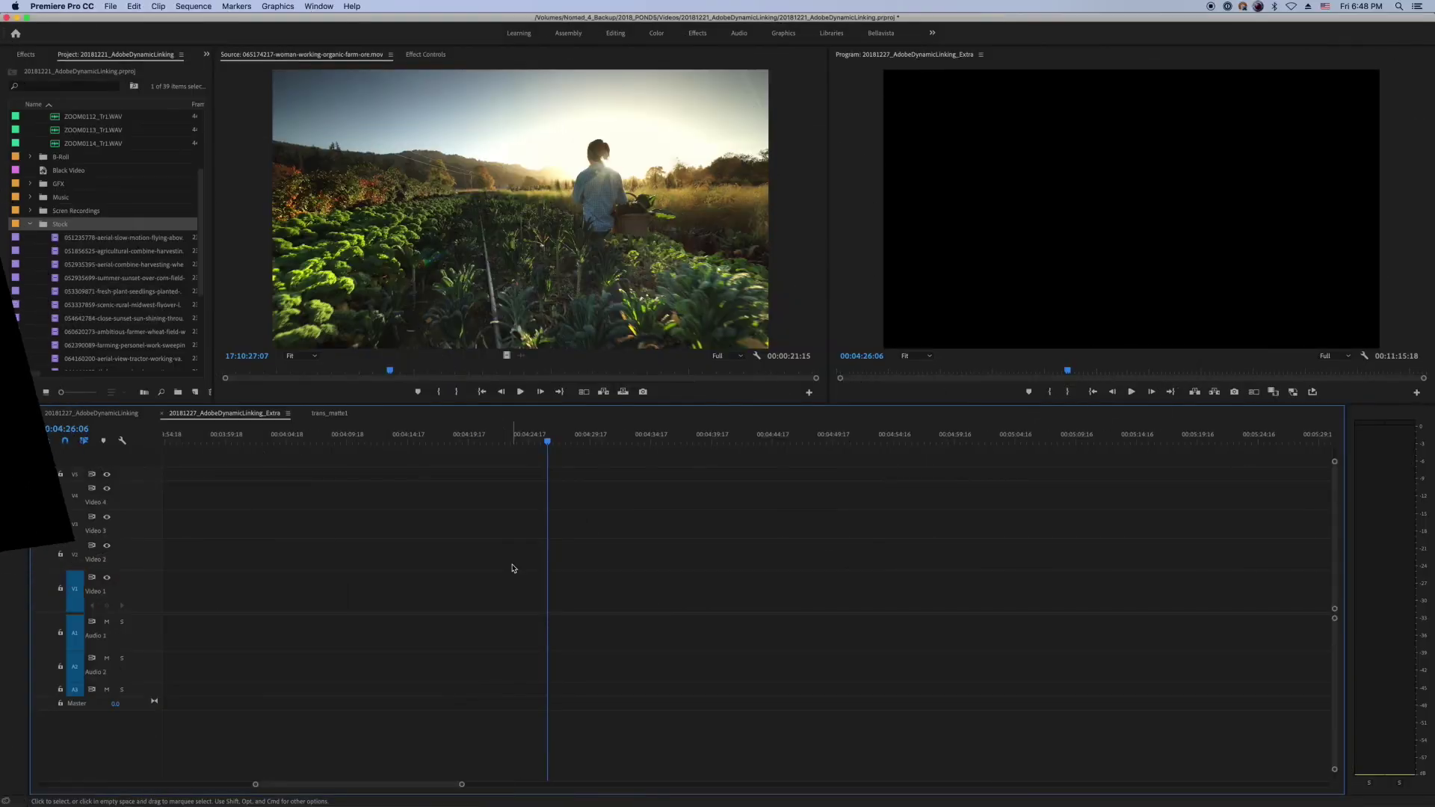
Step: Drag 20190104_Dynamic_Linking_AE.aep from a Finder window into Premiere's Stock bin
mouse_move(120, 804)
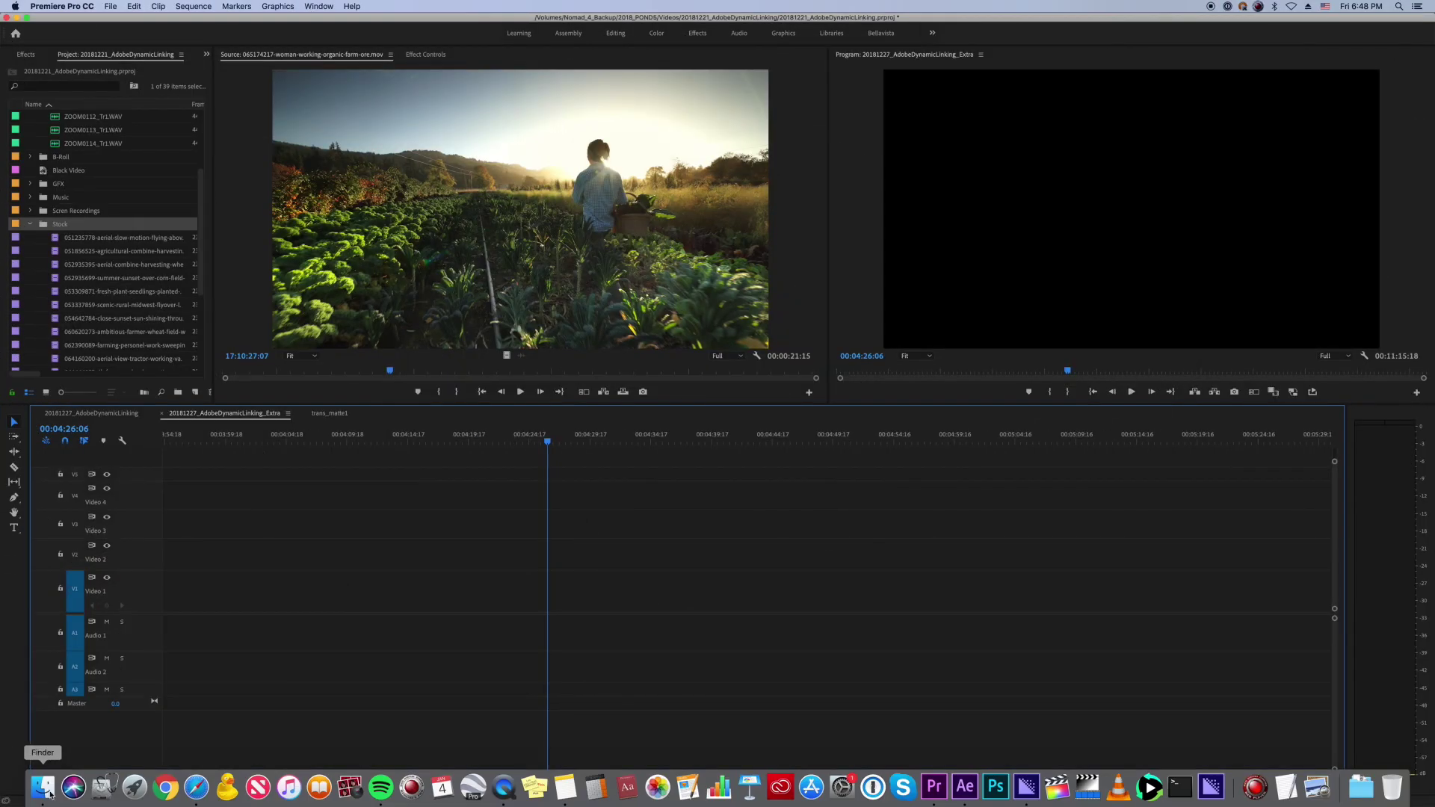
click(43, 786)
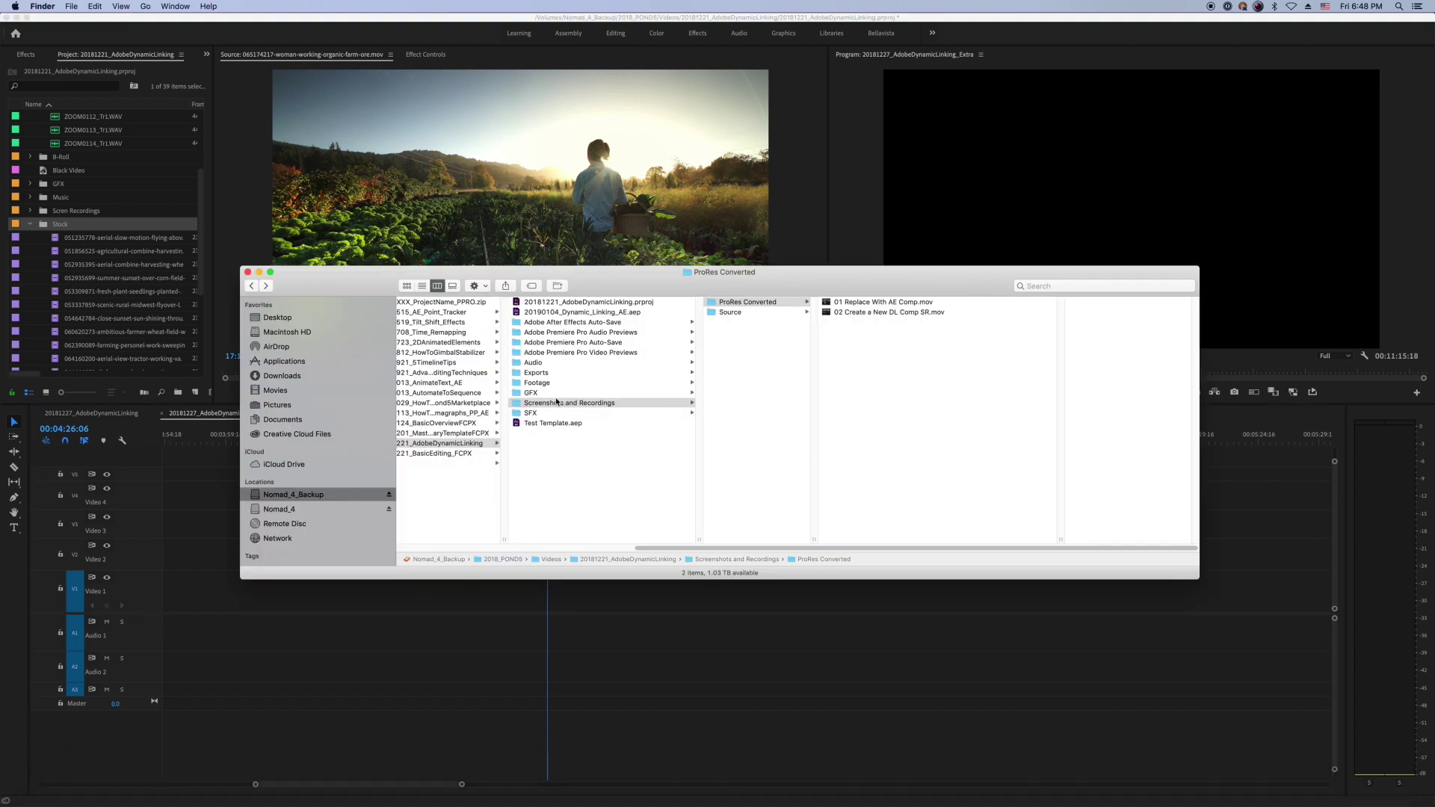
click(573, 312)
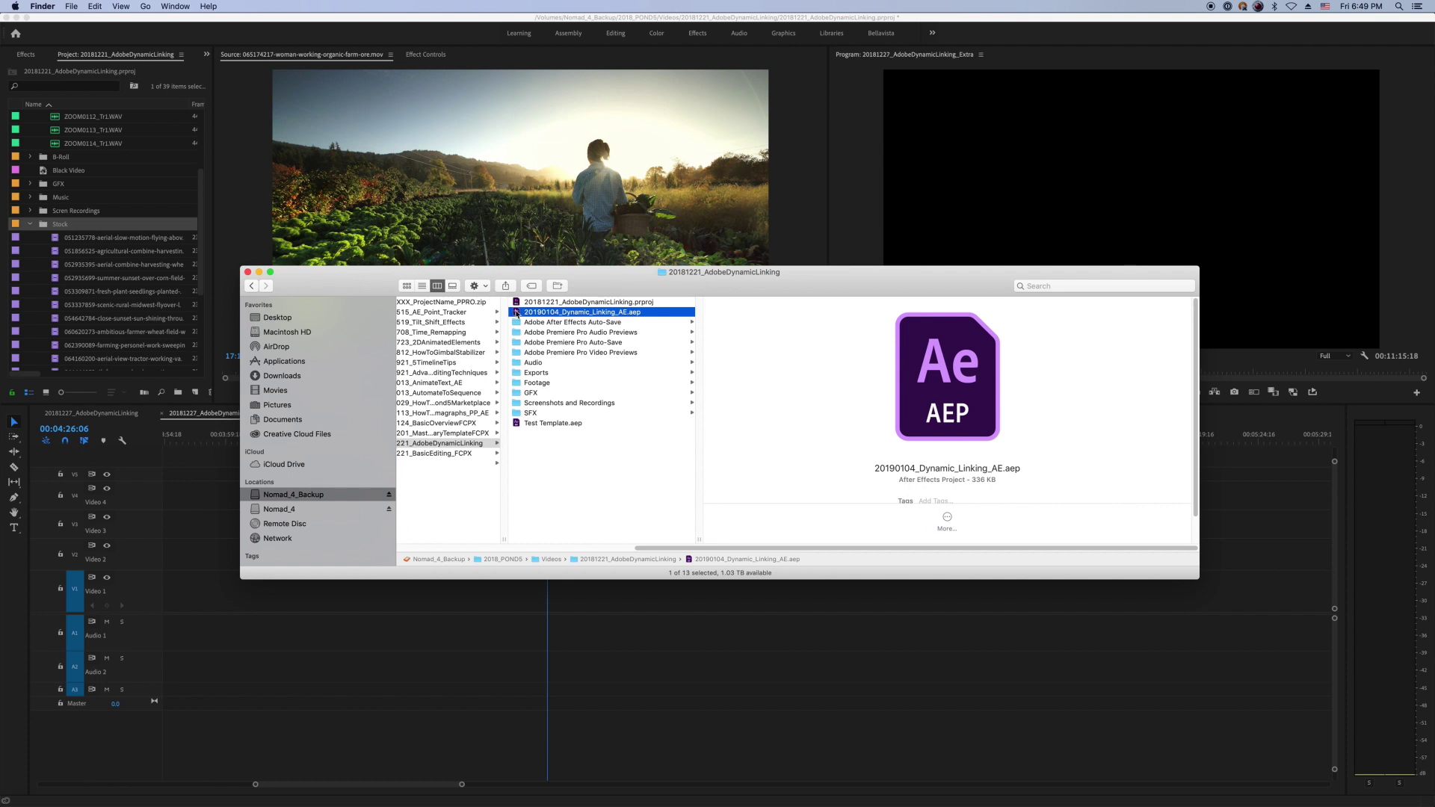
drag(516, 314, 53, 224)
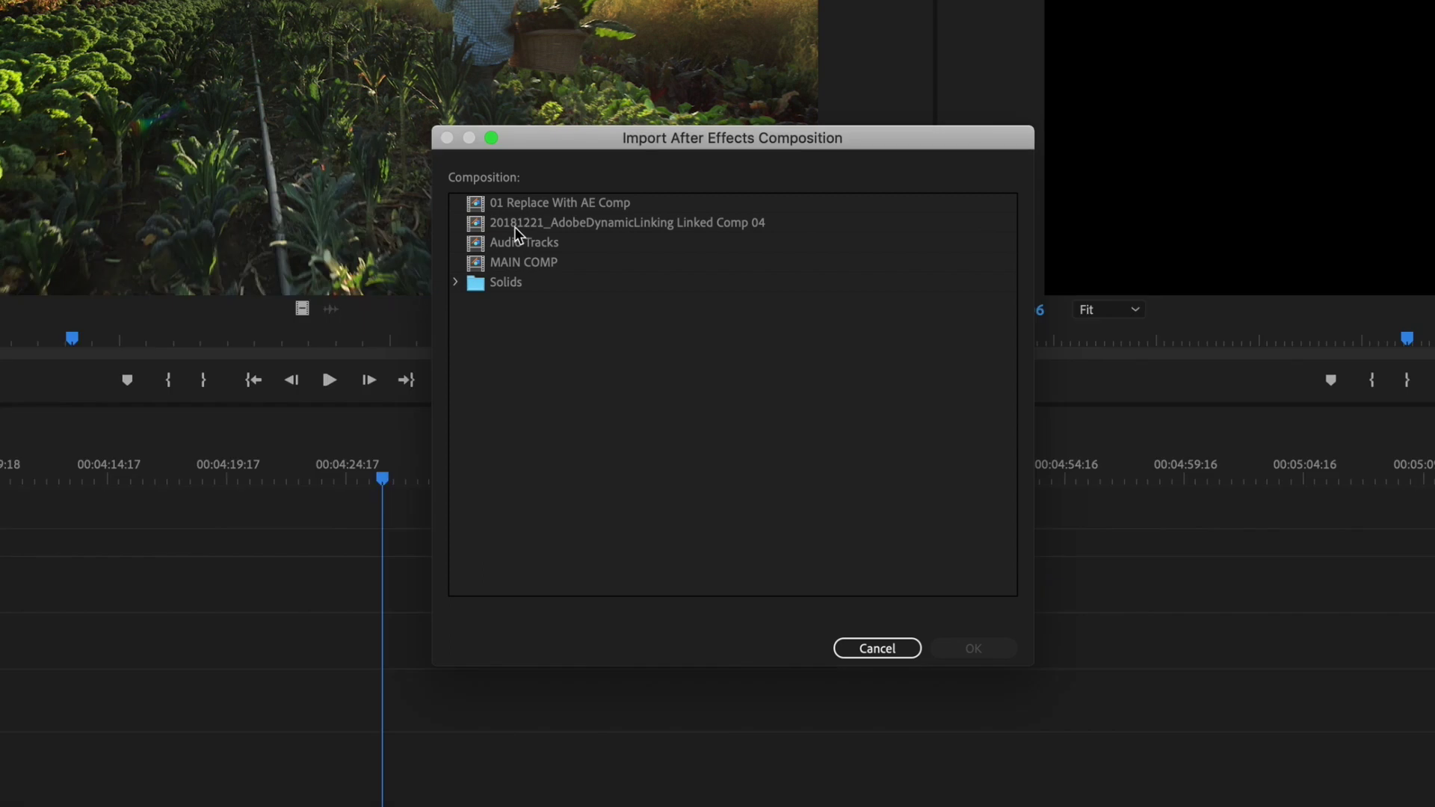
Step: Import only the 20181221_AdobeDynamicLinking Linked Comp 04 composition from the After Effects project
click(478, 224)
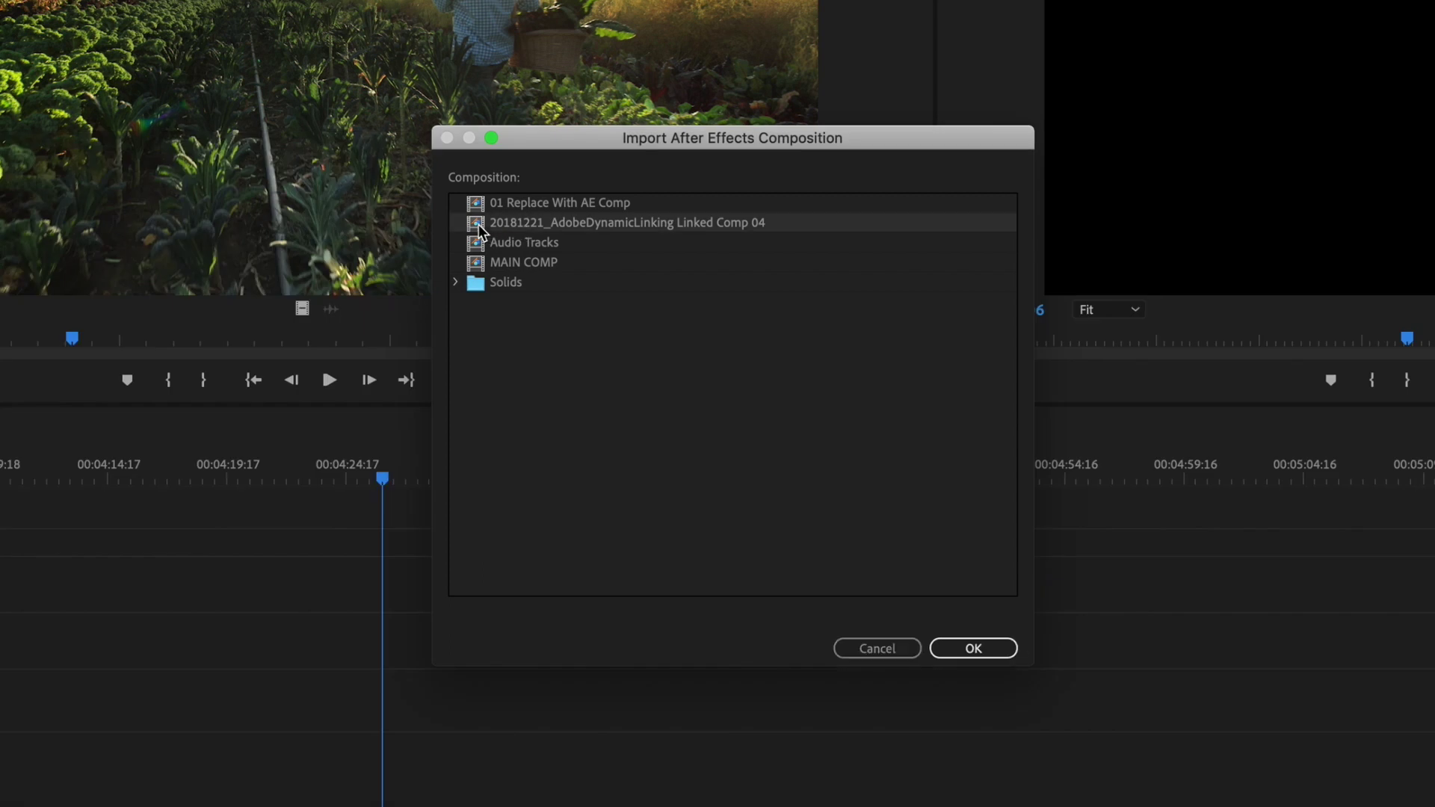
click(973, 648)
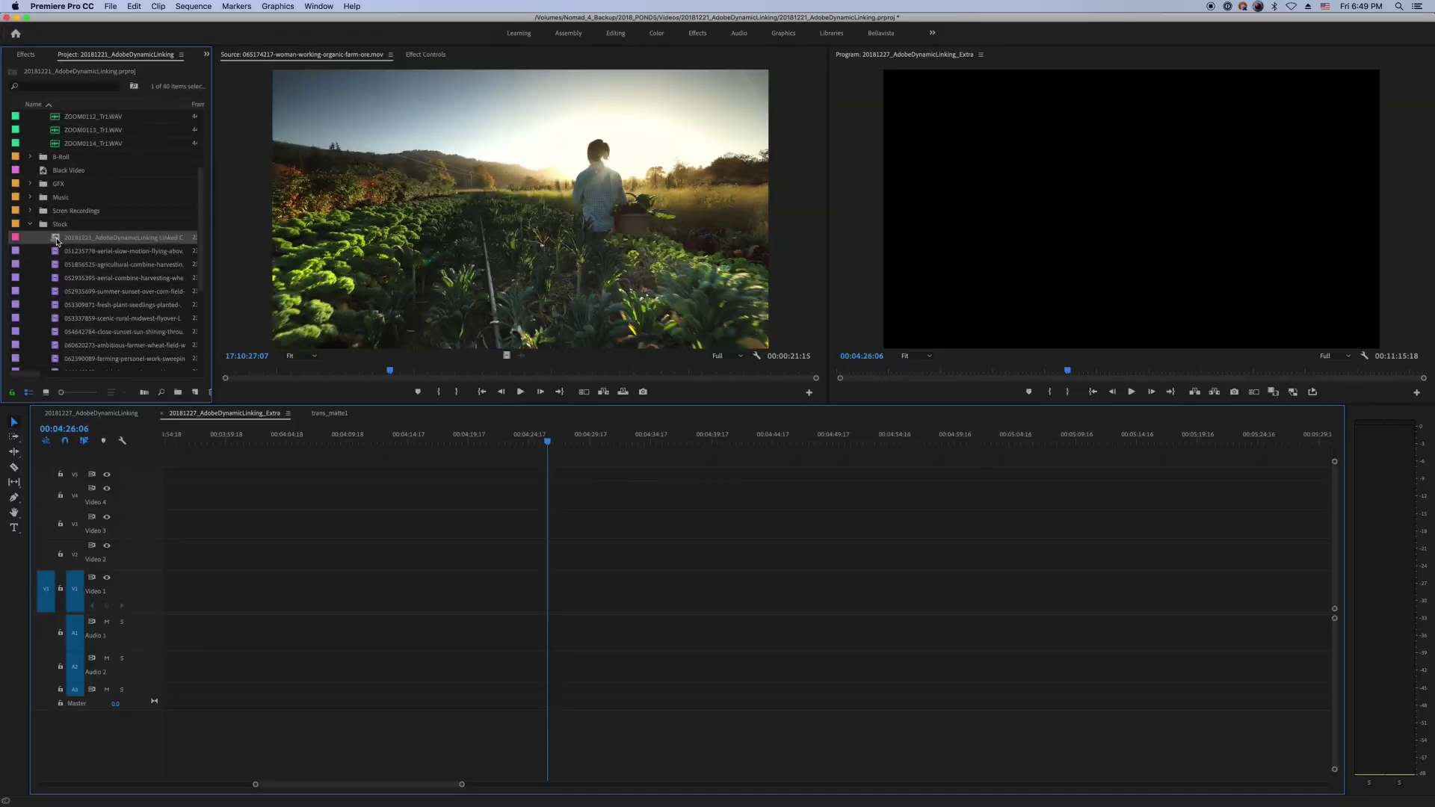
Step: Edit the linked comp onto V1, split and trim its second part, and apply Warp Stabilizer
key(.)
click(1319, 775)
drag(574, 449, 619, 443)
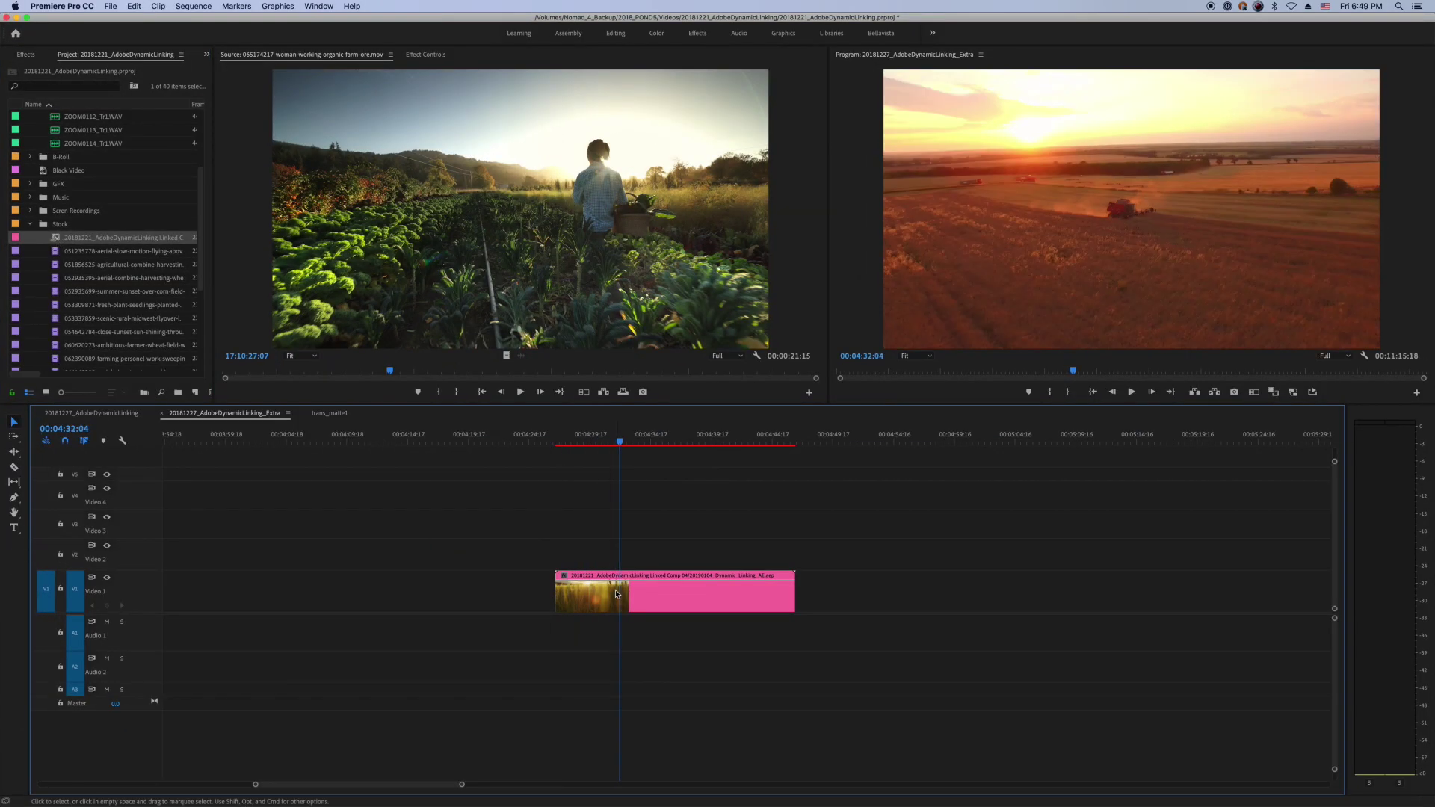
key(cmd+k)
drag(621, 595, 654, 594)
drag(753, 594, 700, 594)
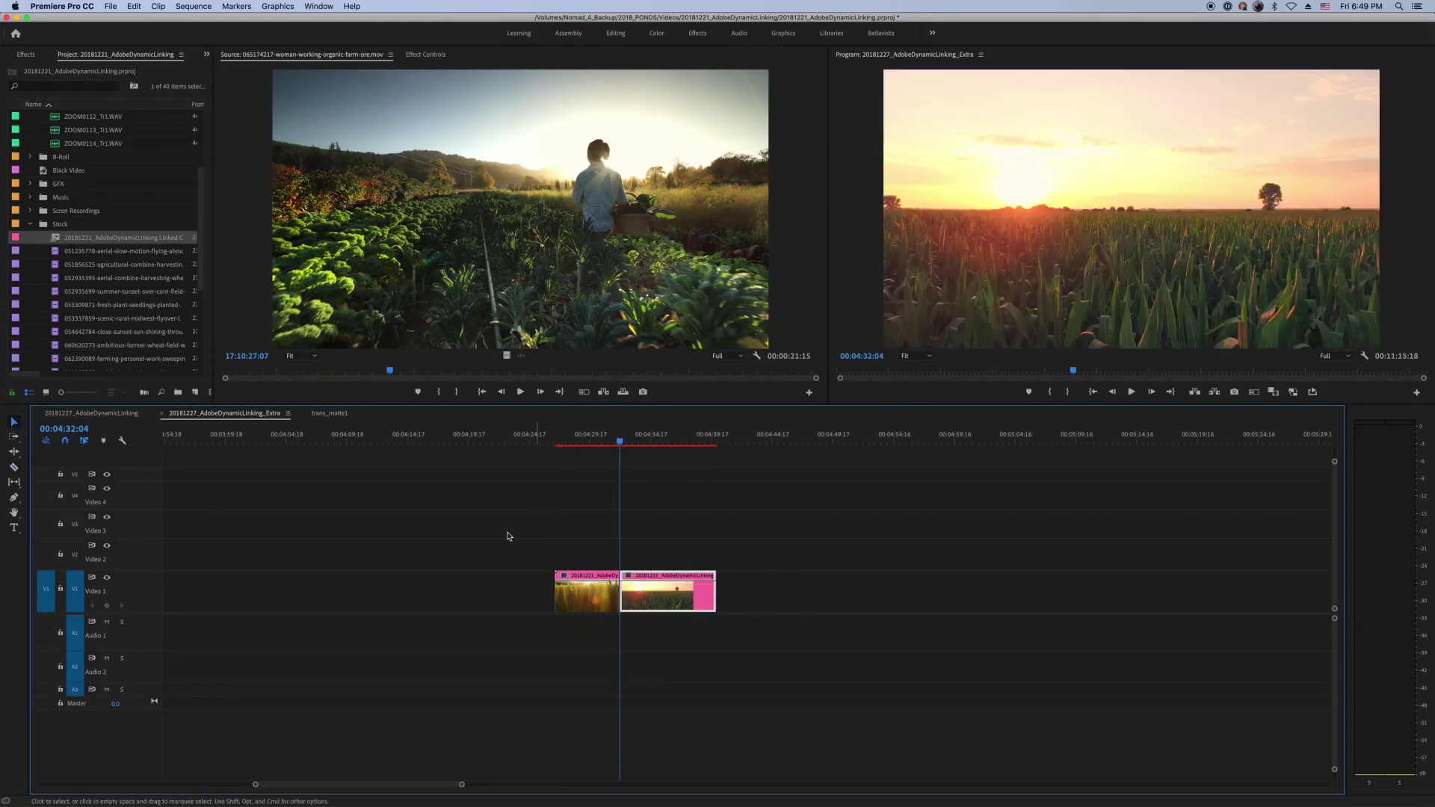
click(25, 54)
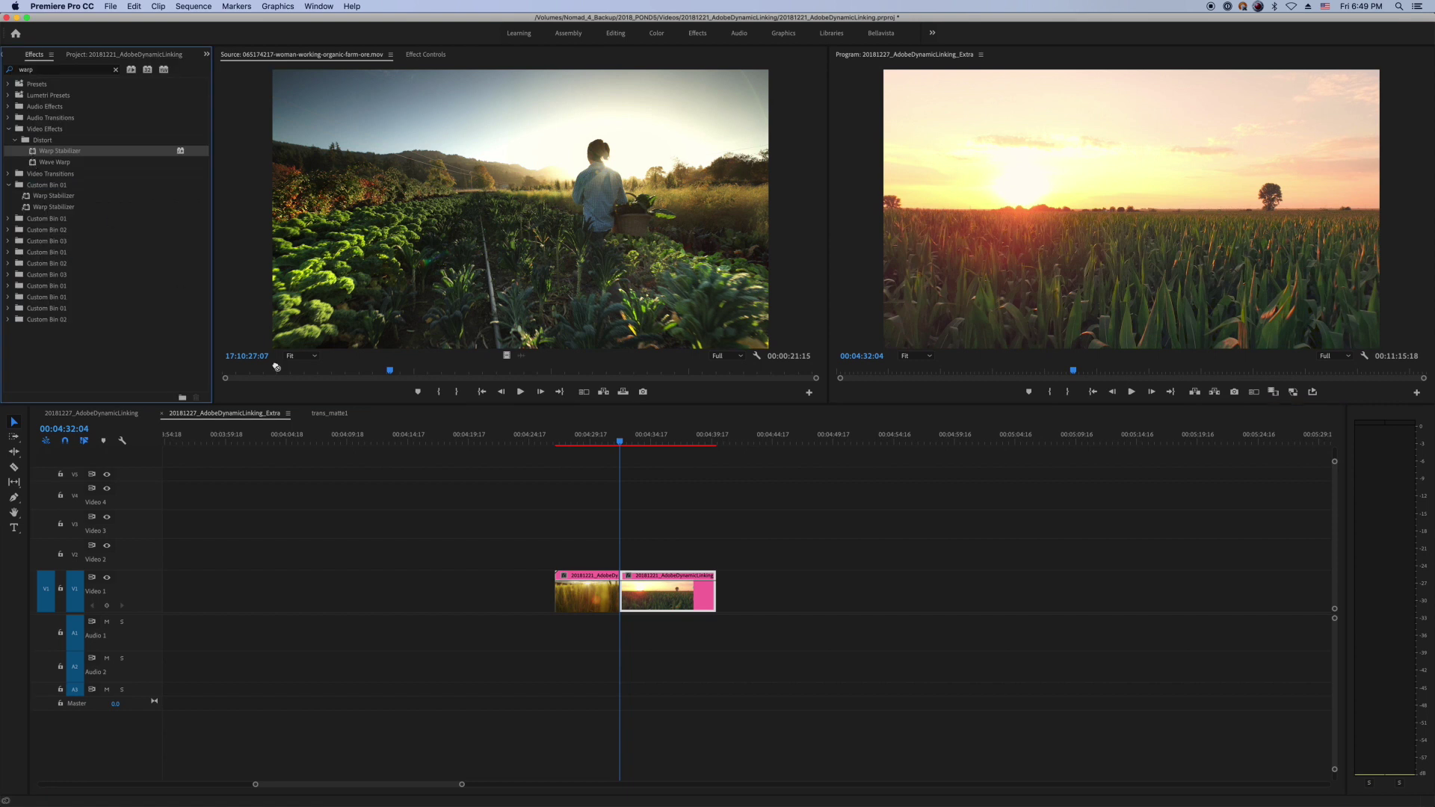
drag(276, 367, 658, 591)
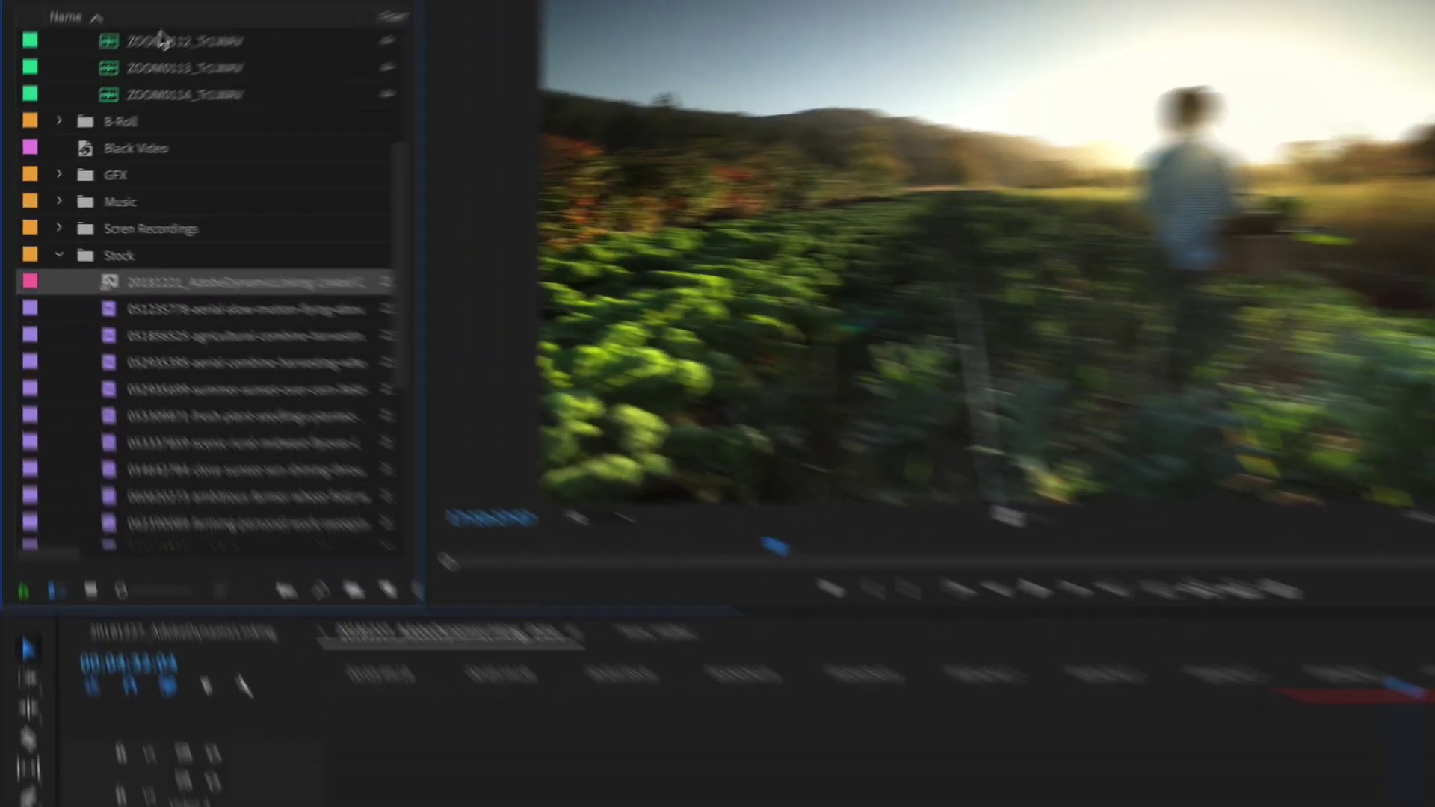
Step: Rename the comp item 'Farming Montage 01' and drag it into the sequence
key(Return)
text(Farming Montage)
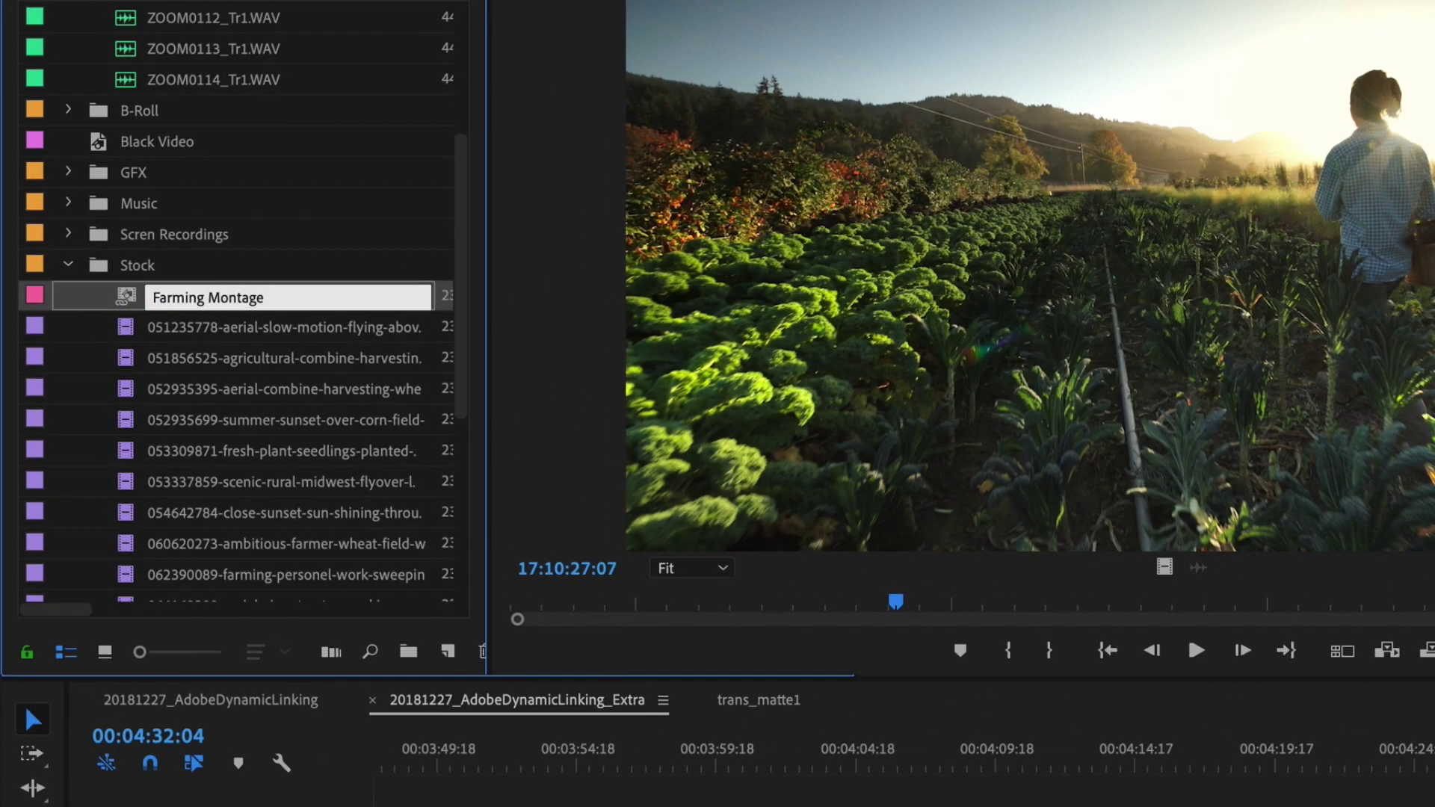
text( 01)
key(Tab)
click(200, 300)
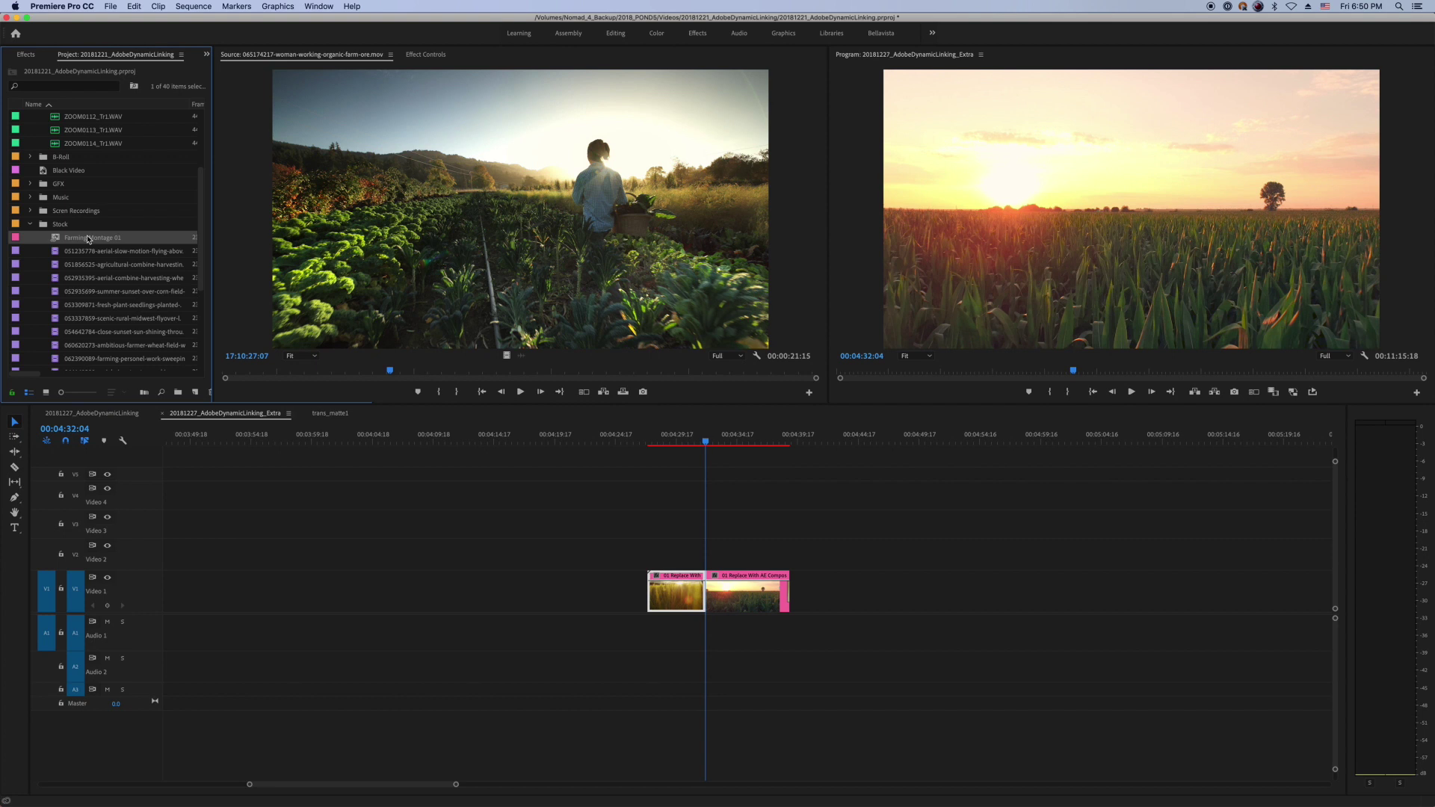
drag(88, 239, 777, 615)
Step: Copy the montage clips and paste them into the trans_matte1 sequence
right_click(728, 590)
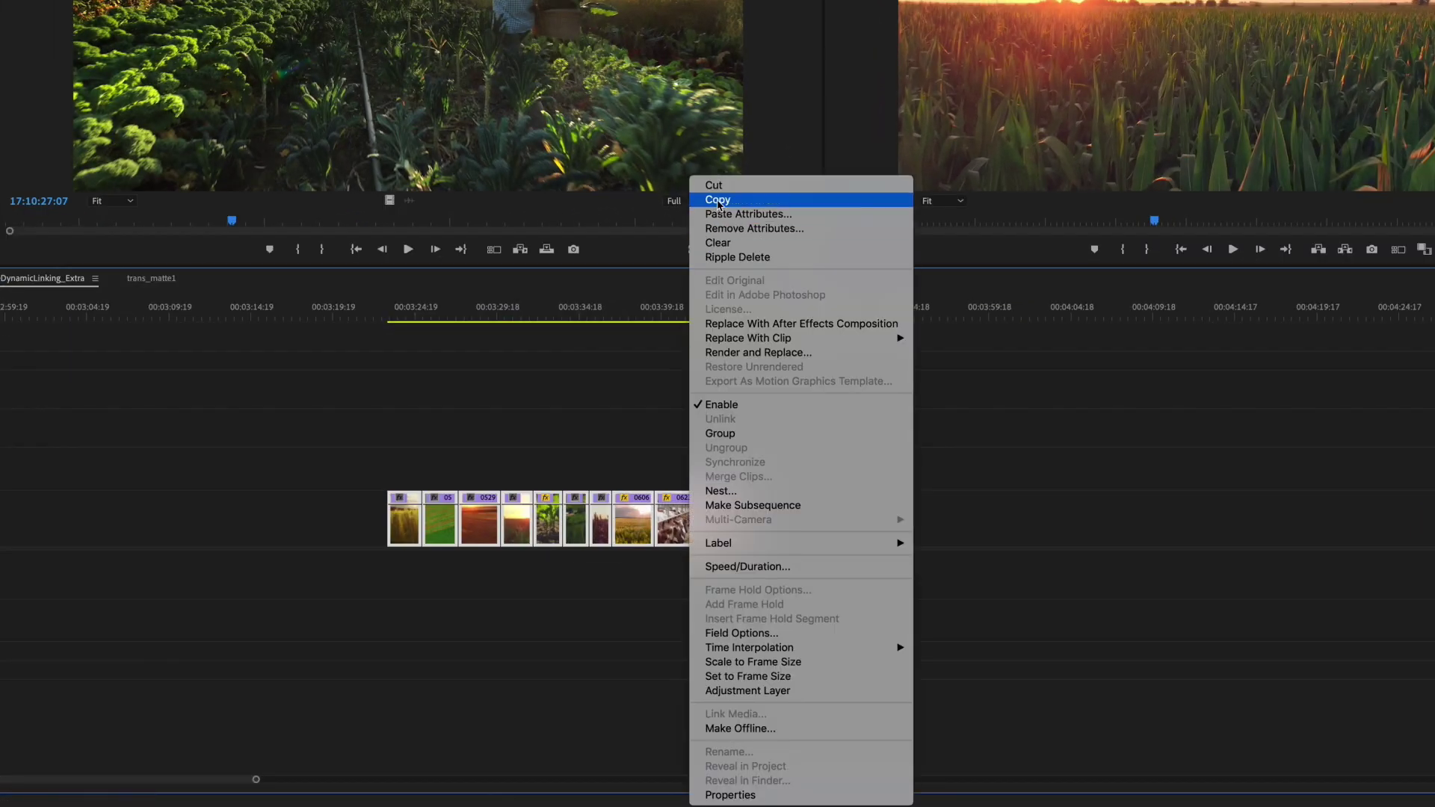
click(718, 201)
click(151, 278)
key(cmd+v)
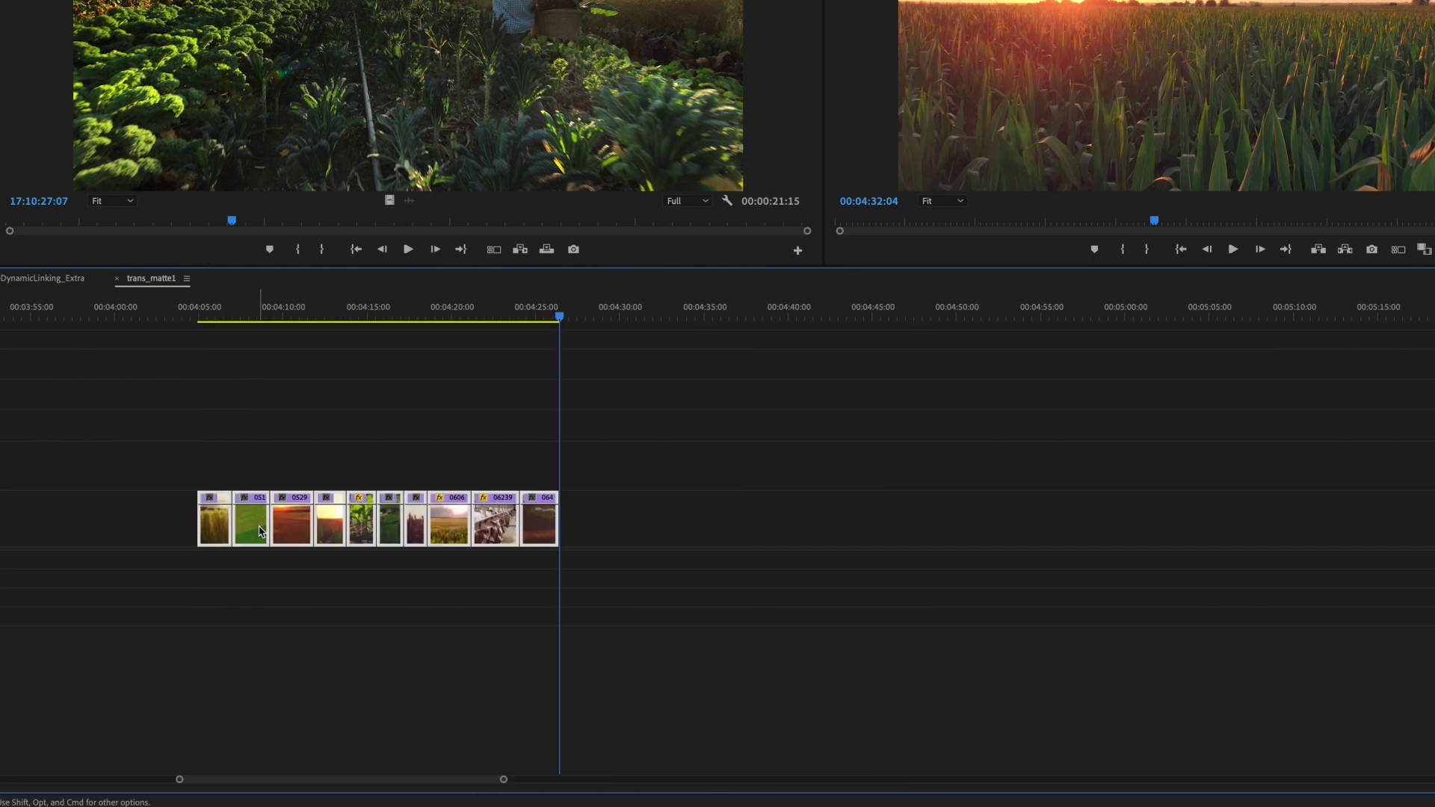
Step: In DynamicLinking_Extra, replace all the montage clips with an After Effects composition
click(30, 279)
key(cmd+a)
right_click(682, 518)
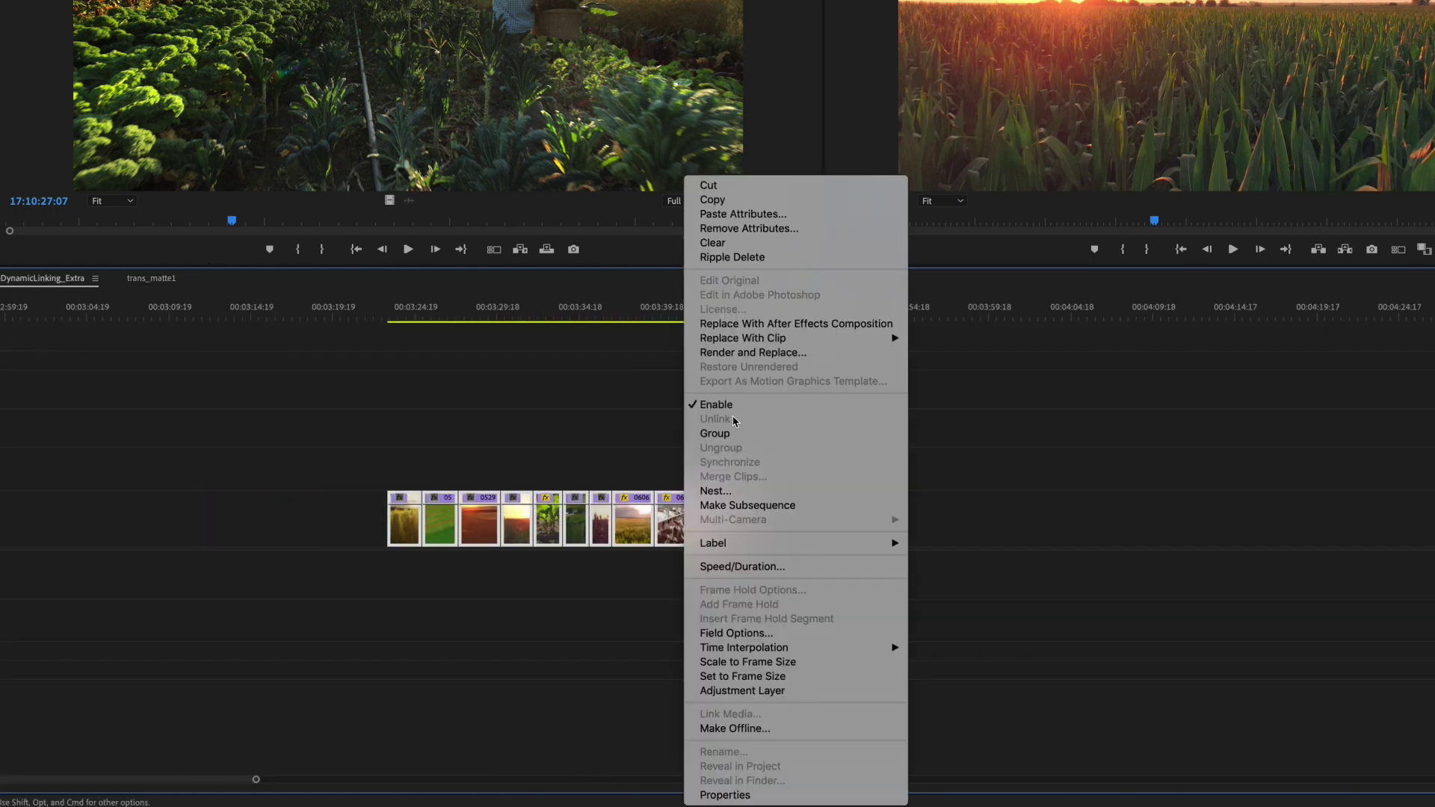
click(756, 323)
Step: Copy the ten original clips from trans_matte1 and paste them over the linked comp
click(149, 279)
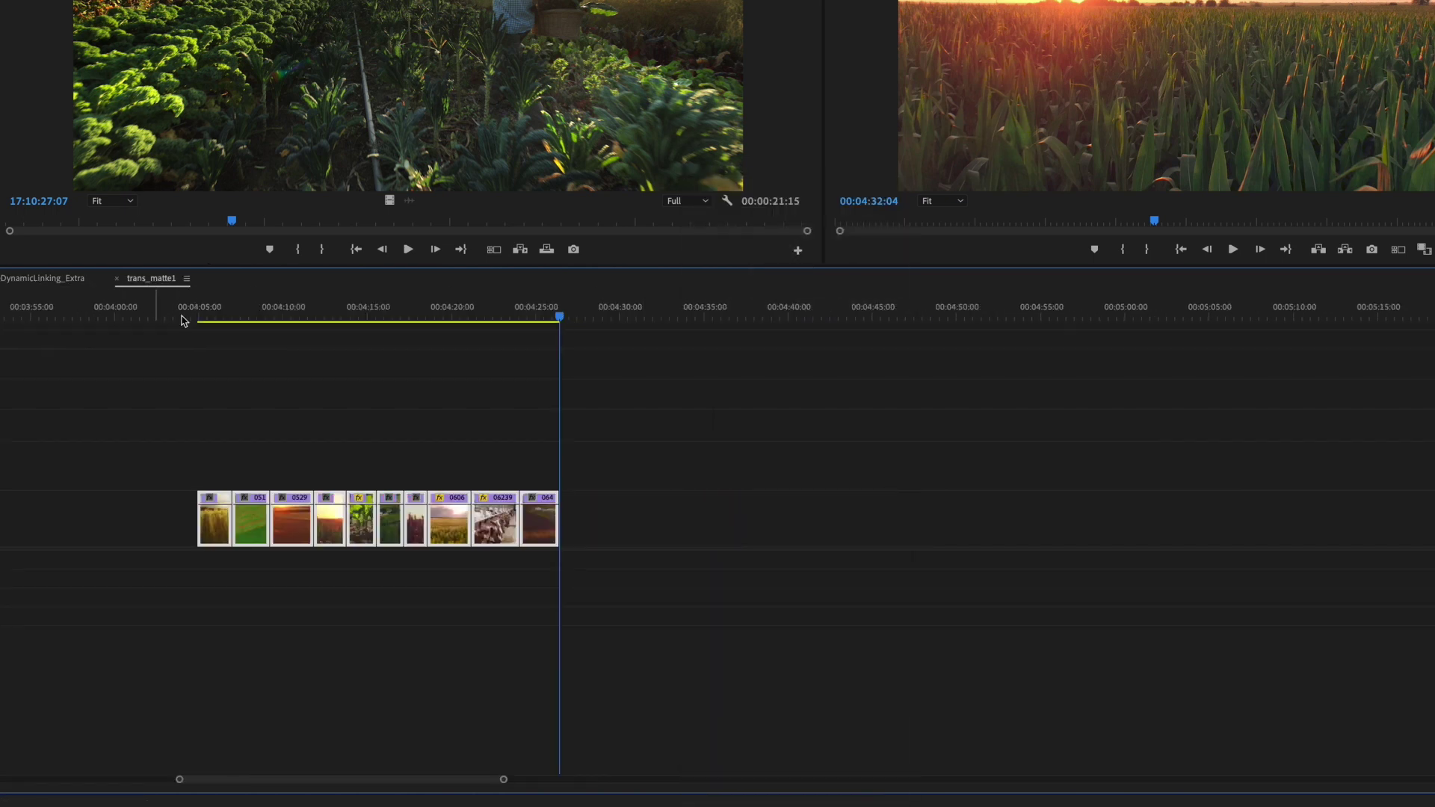
drag(172, 461, 549, 522)
right_click(541, 518)
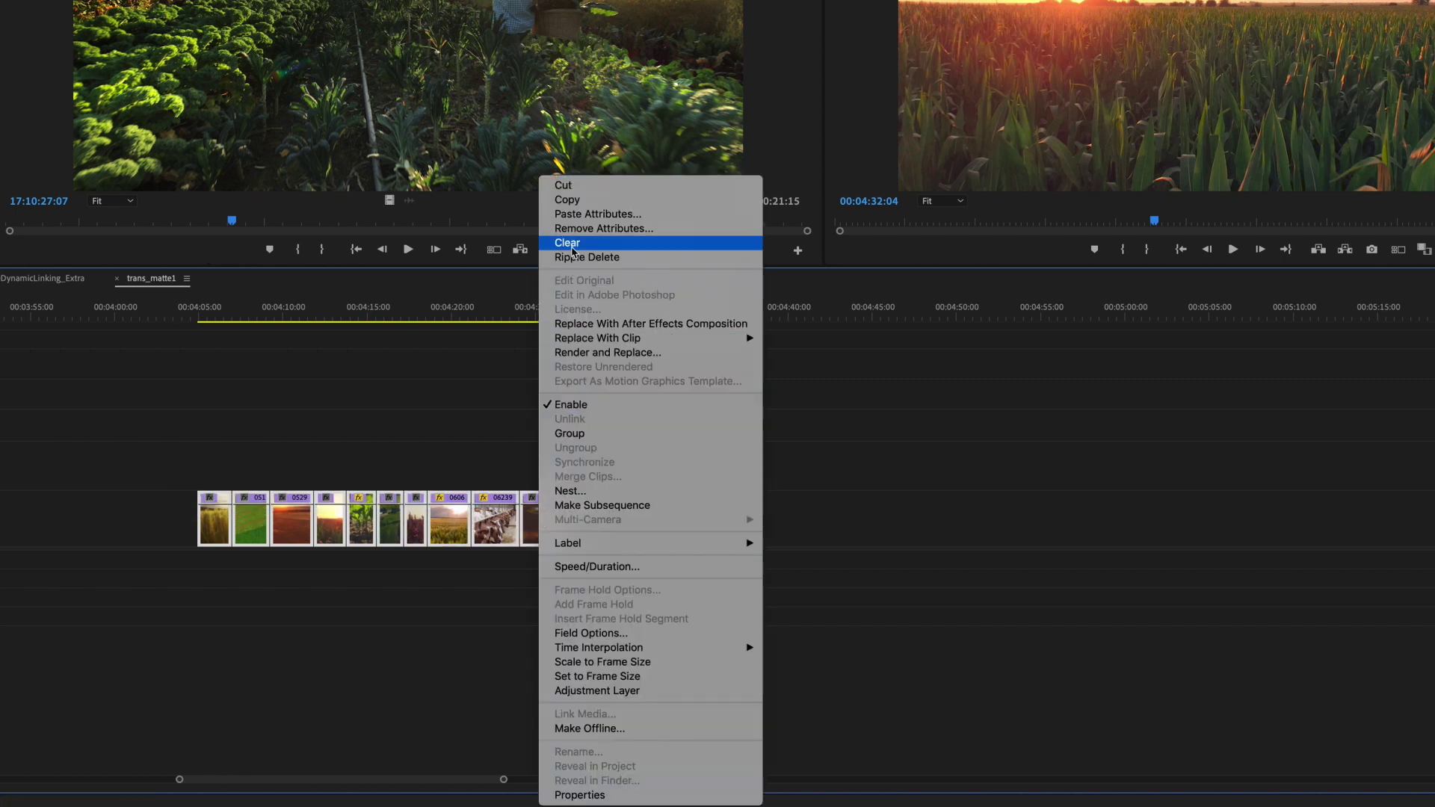
click(576, 202)
click(30, 279)
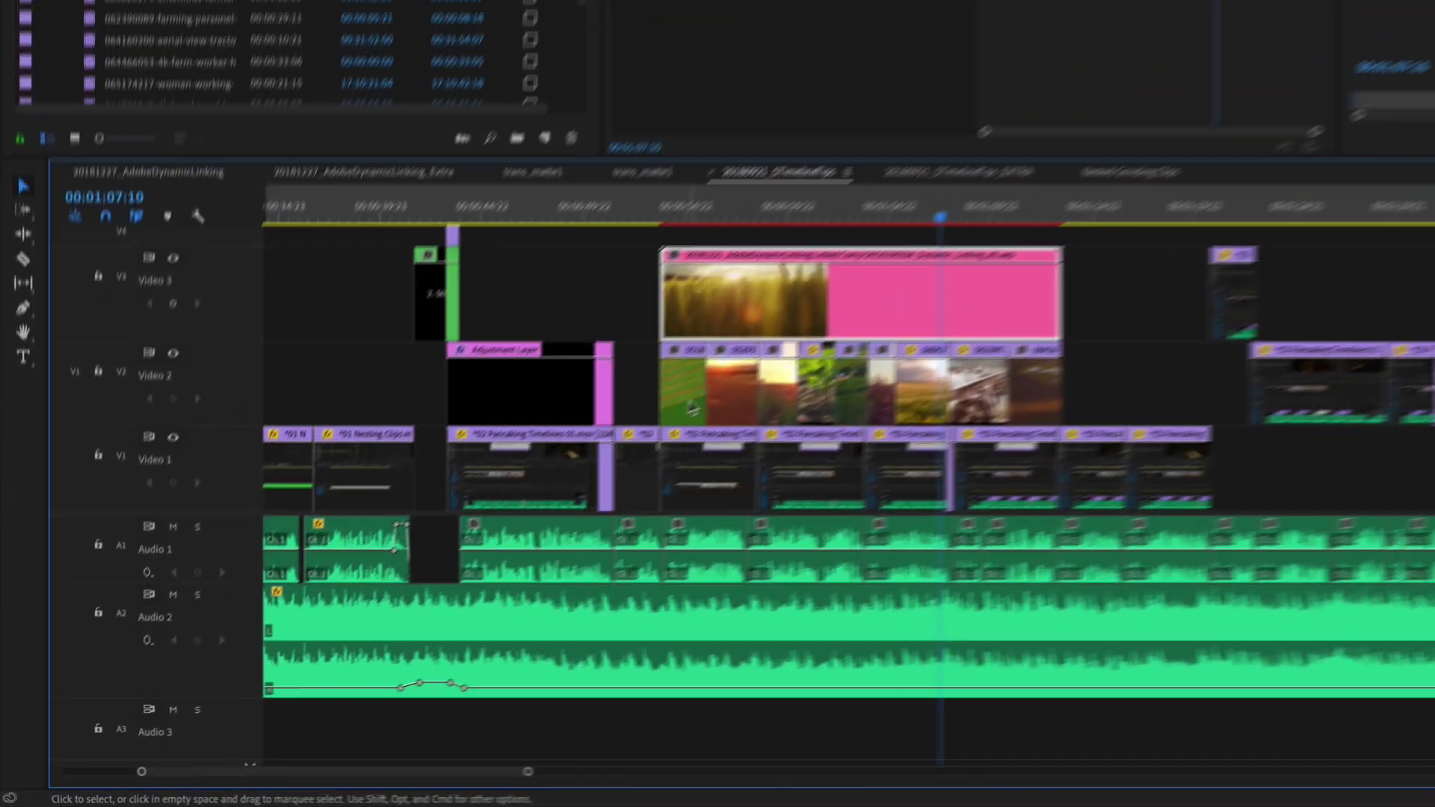
Step: Stop playback and turn off the Video 2 and Video 1 track outputs
key(space)
click(179, 348)
click(177, 433)
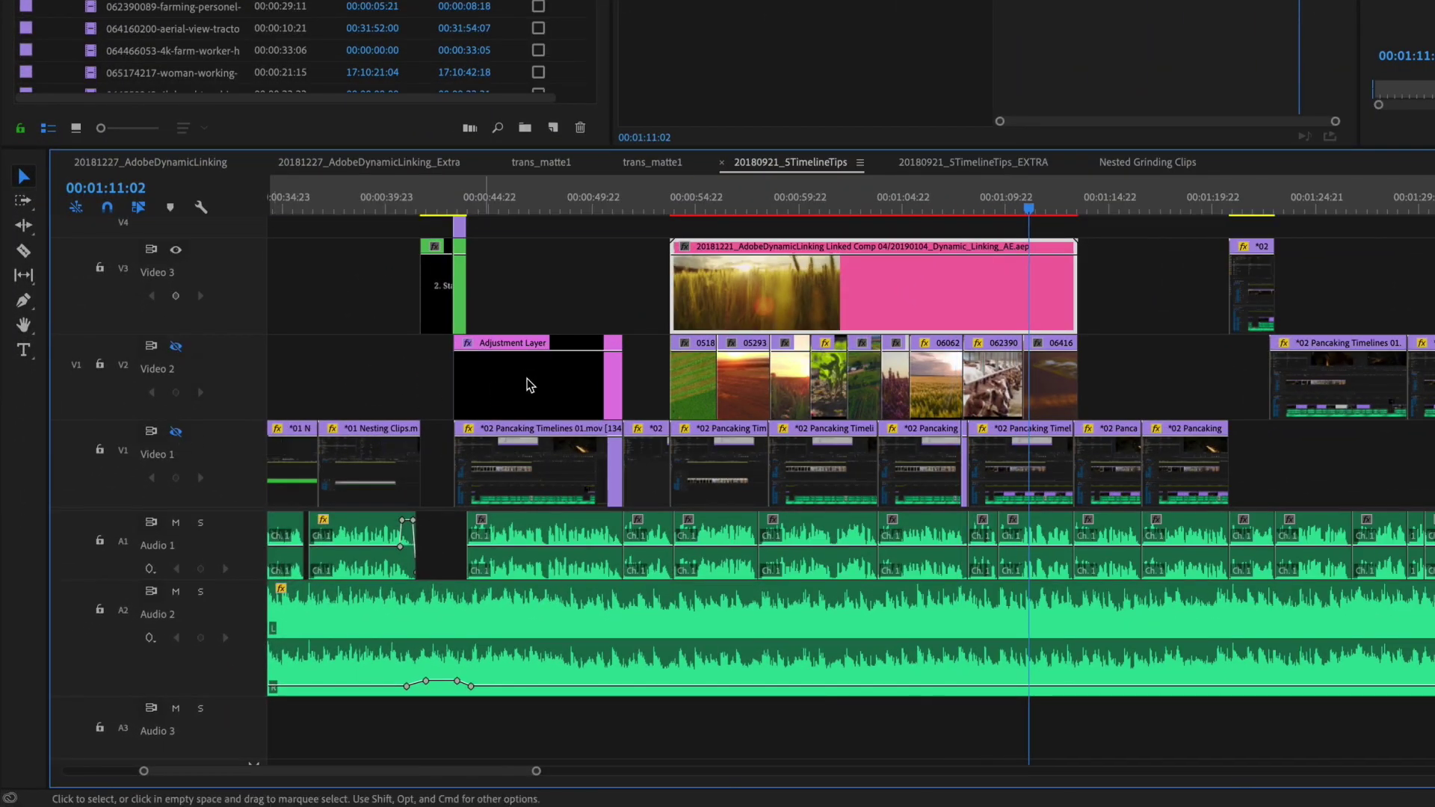
Step: Render and Replace the comp as individual clips, QuickTime Match Source - Apple ProRes 422, next to original media, with handles
right_click(770, 303)
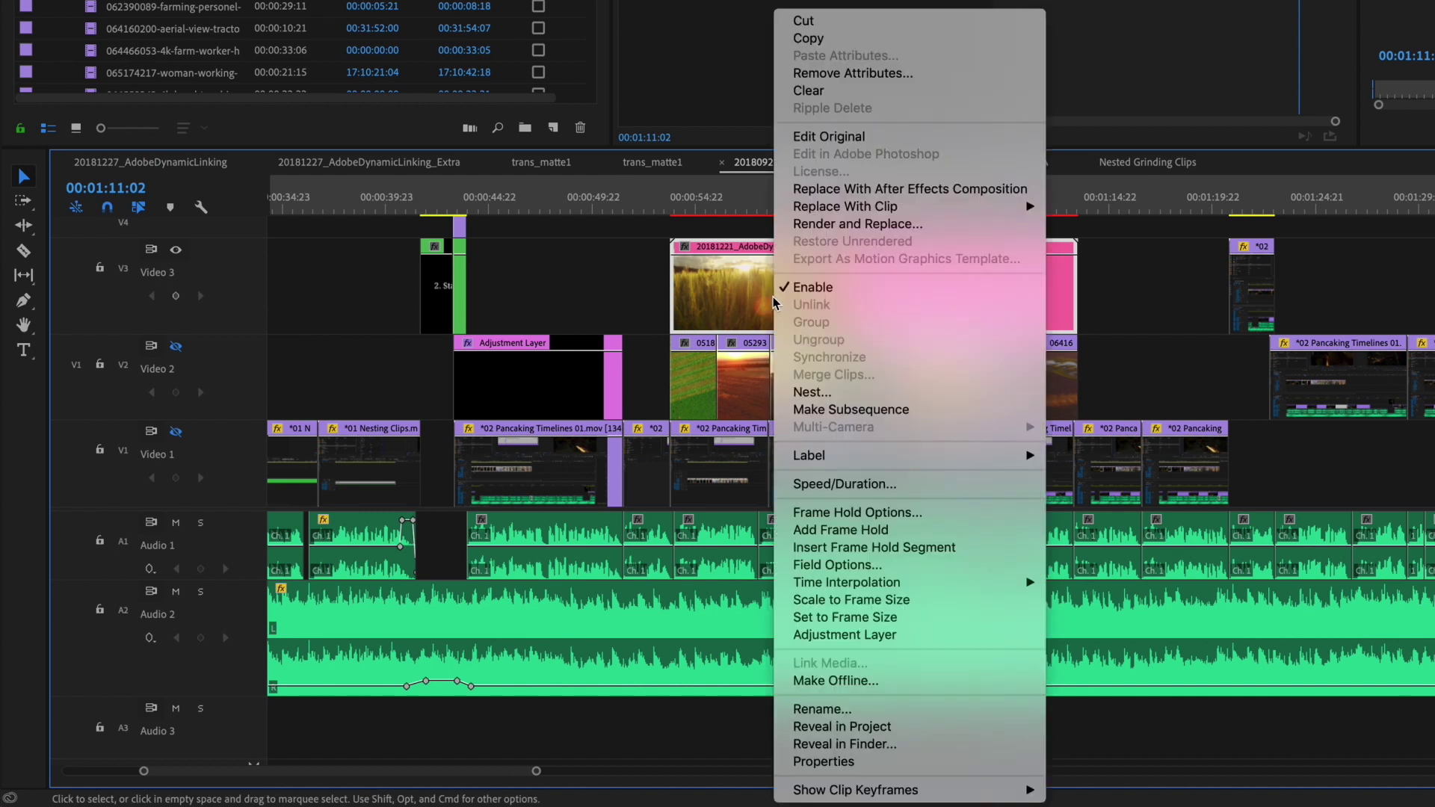
click(814, 224)
click(1140, 45)
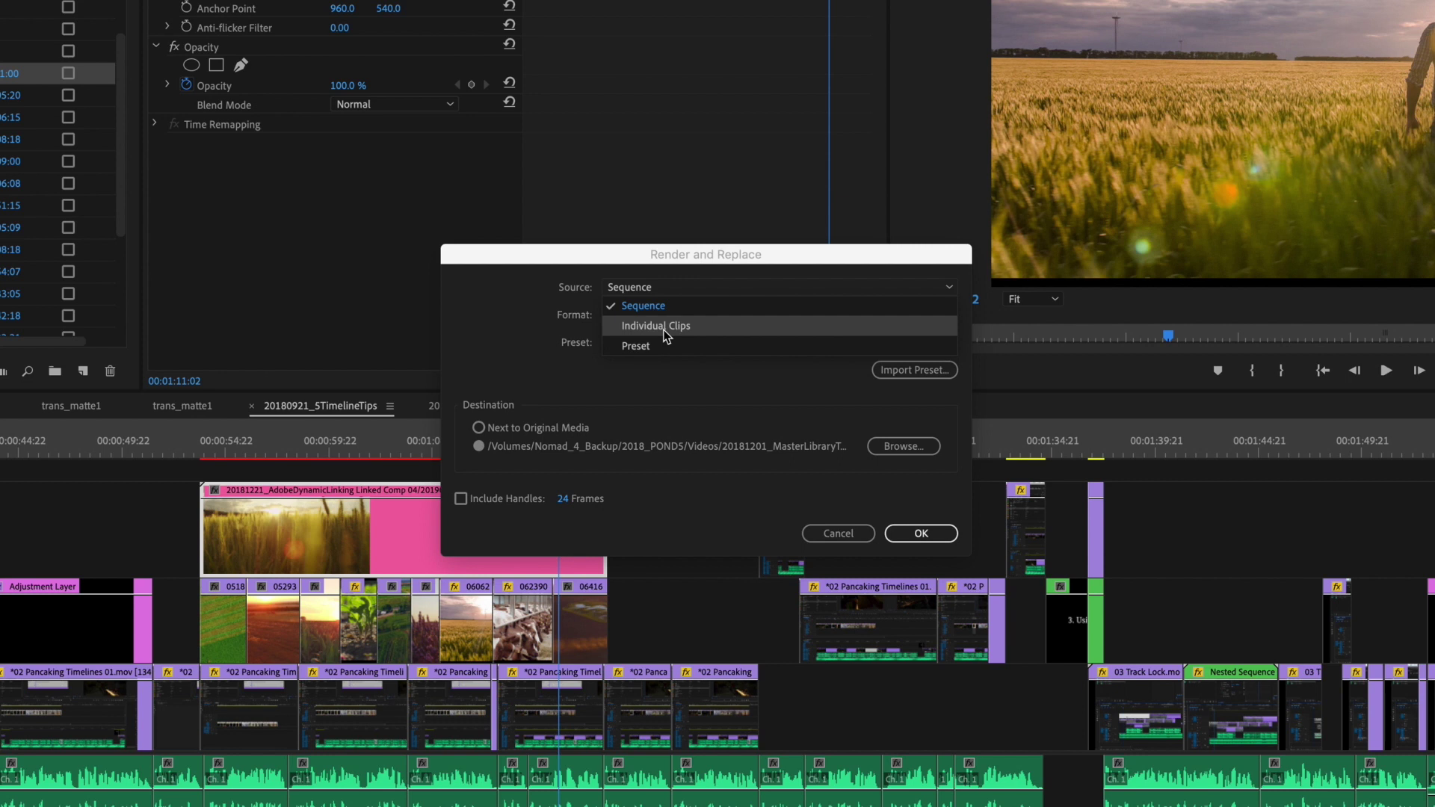
click(664, 327)
click(665, 317)
click(653, 375)
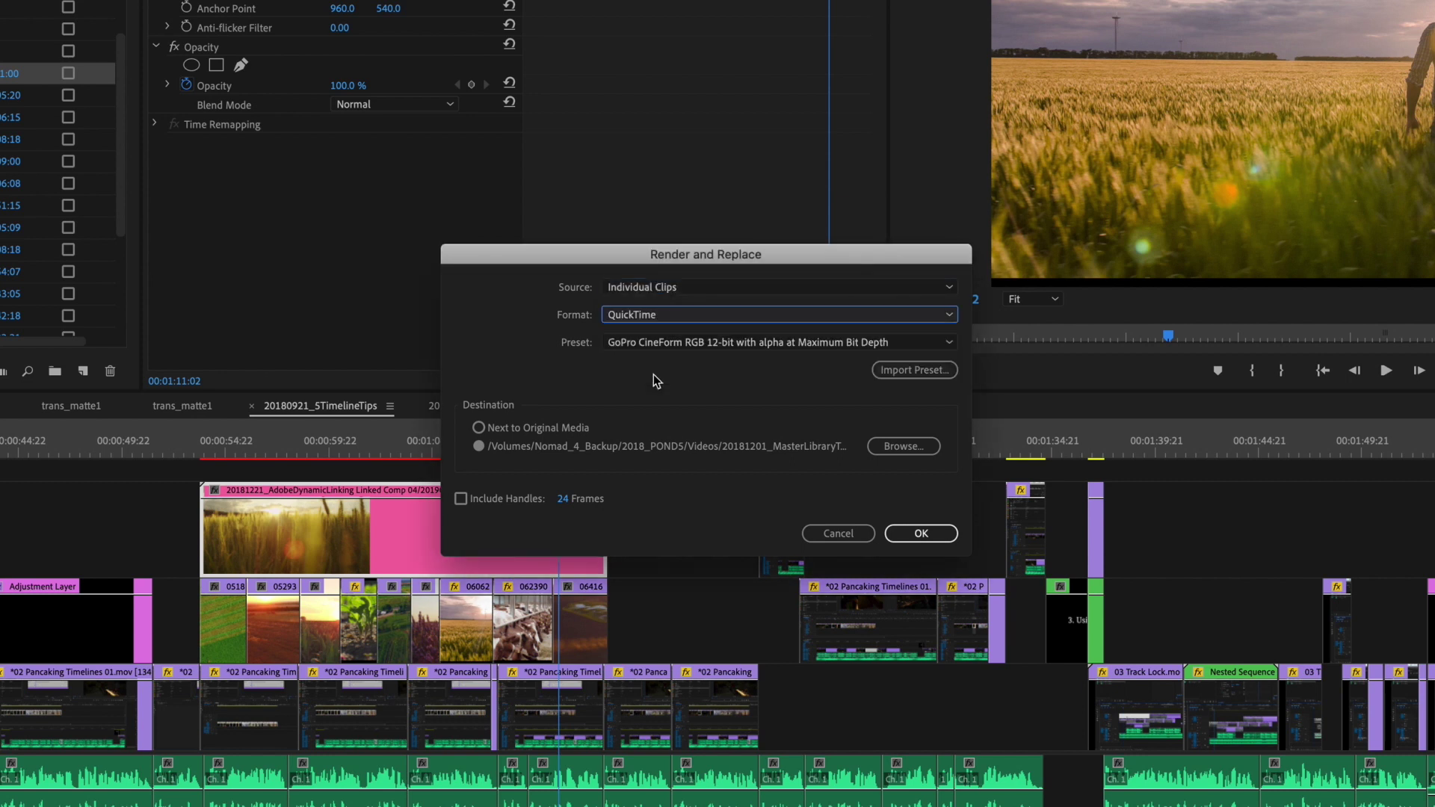
click(656, 343)
click(665, 438)
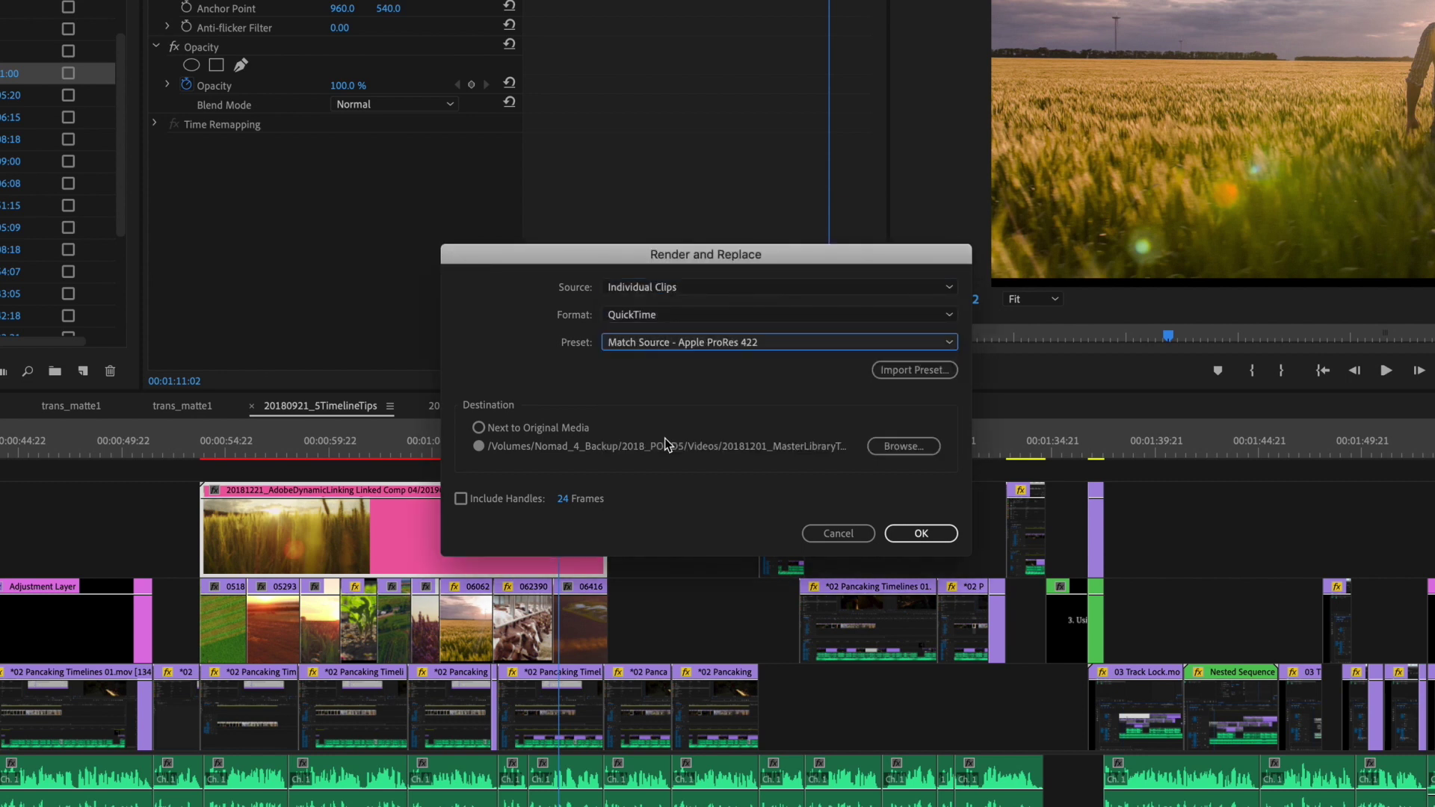
click(478, 429)
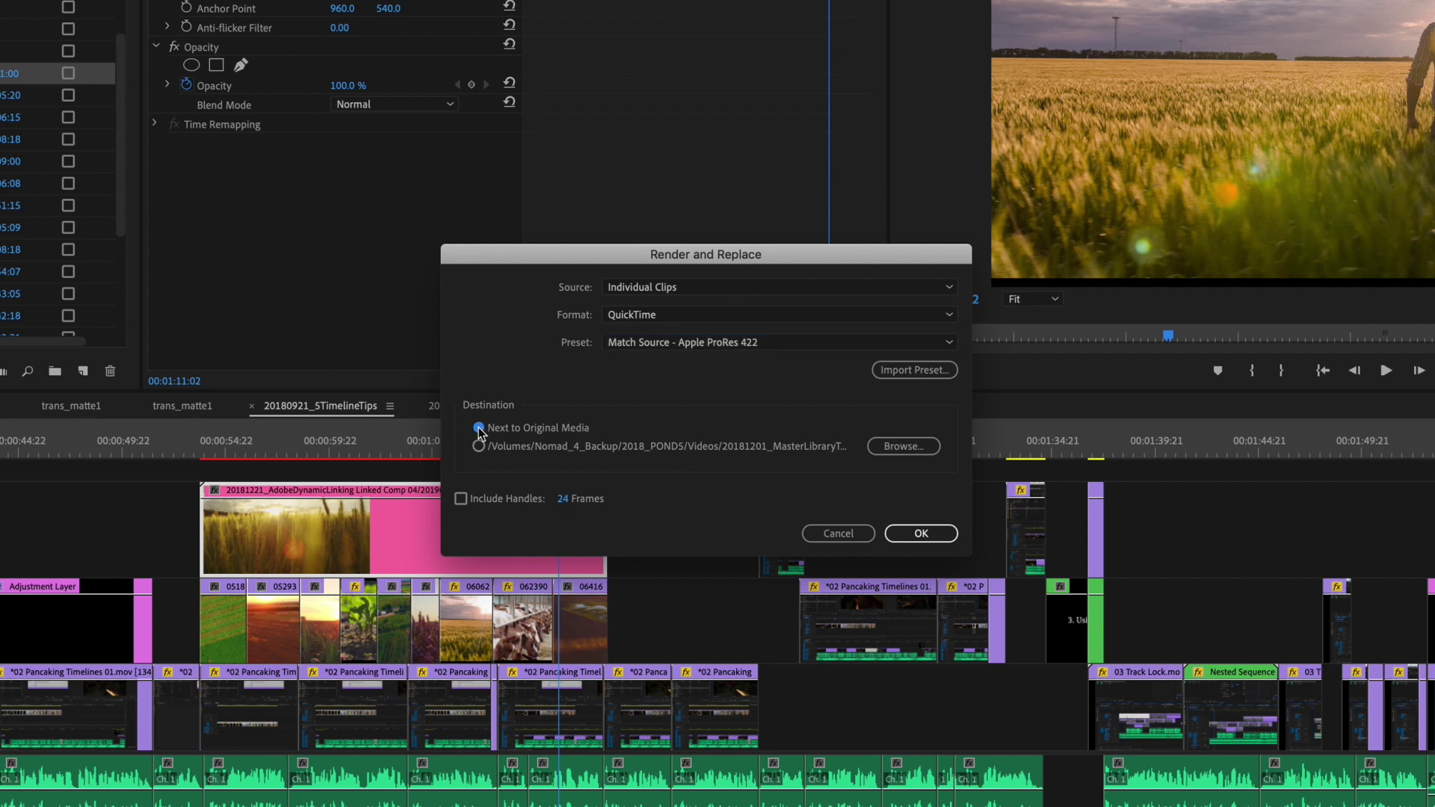
click(461, 499)
click(920, 533)
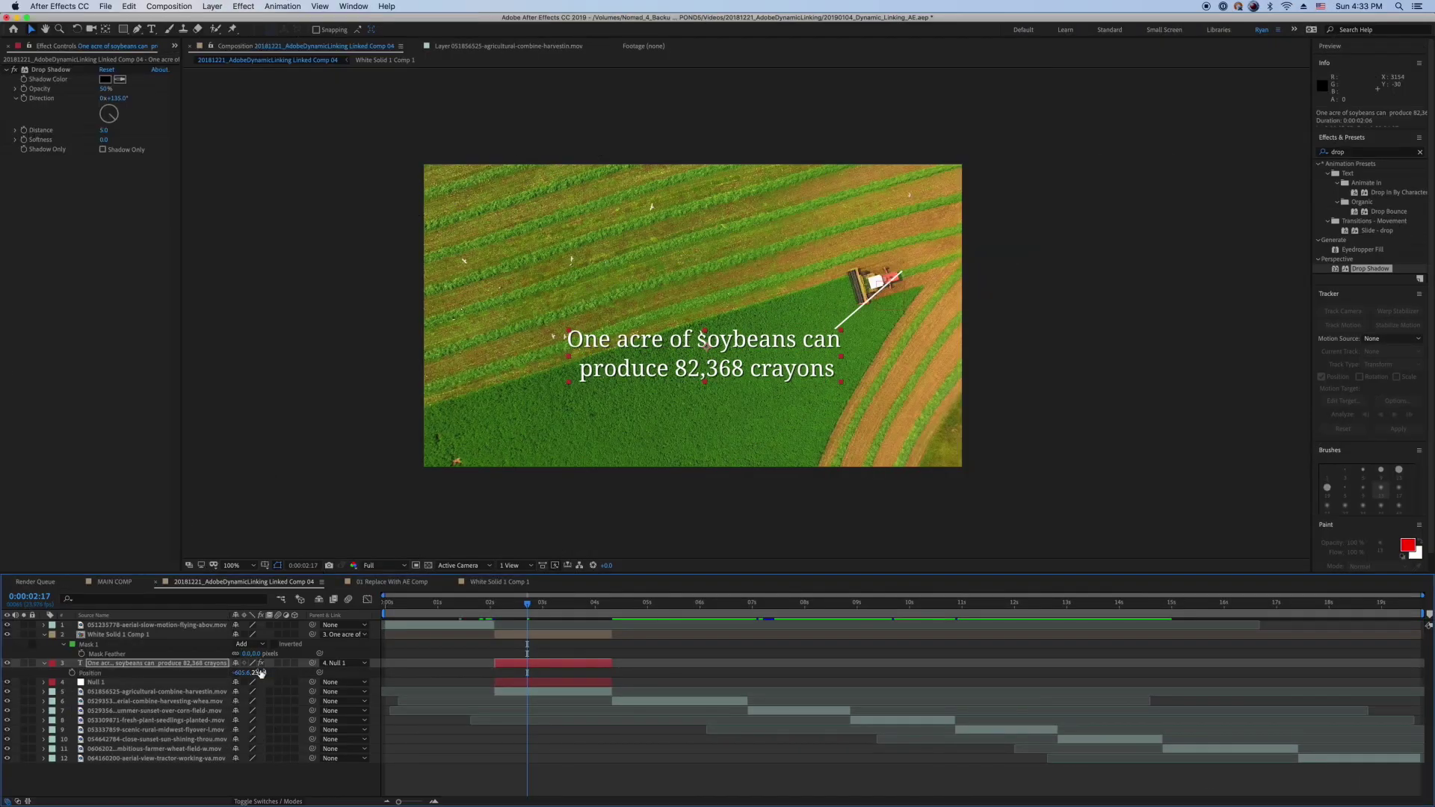
Step: Nudge the caption text's position in the After Effects comp, then return to Premiere Pro
drag(254, 672, 202, 684)
key(super+Tab)
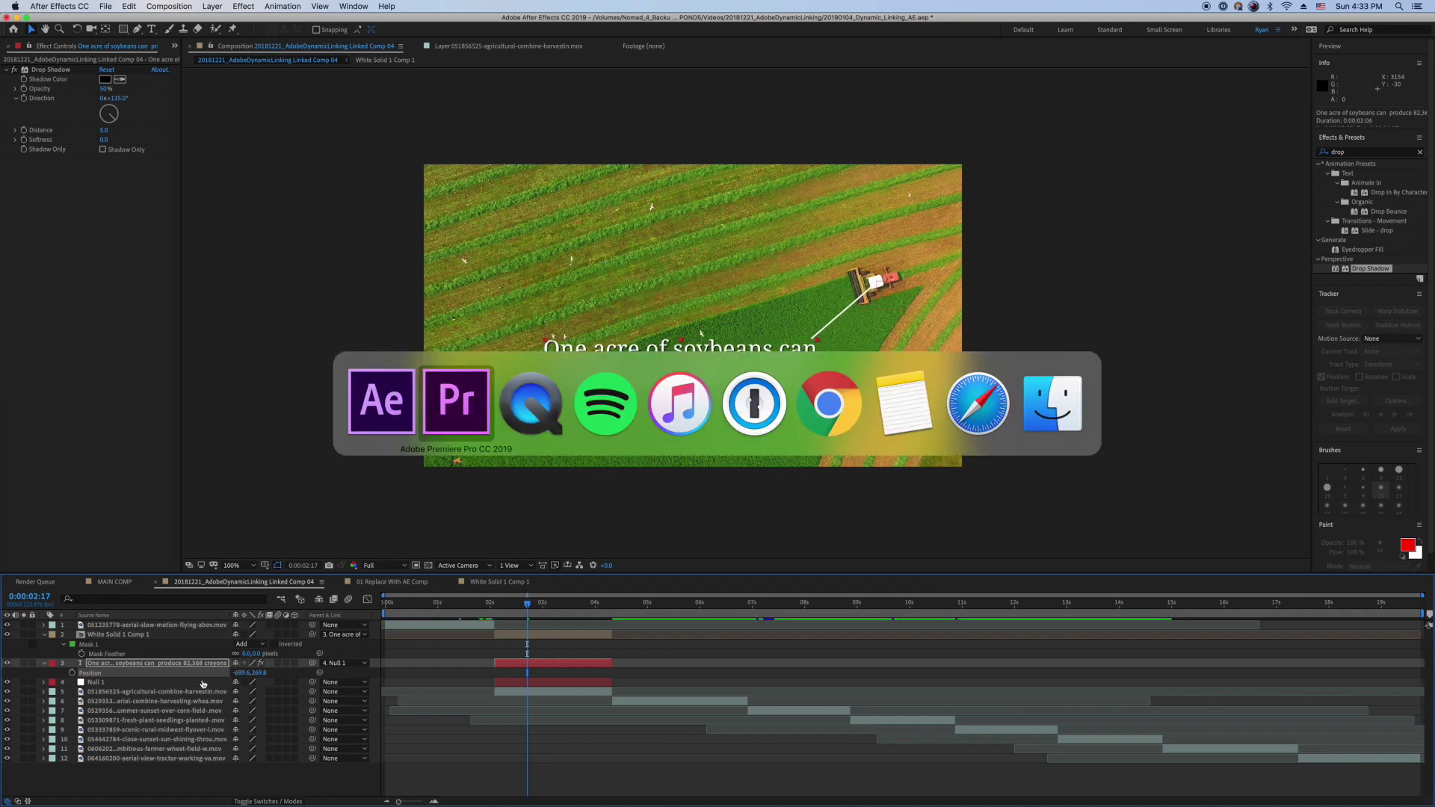
key(Up)
Step: Mark In and Out points around the linked comp clip, returning the playhead to 00:02:12:13
key(i)
key(Down)
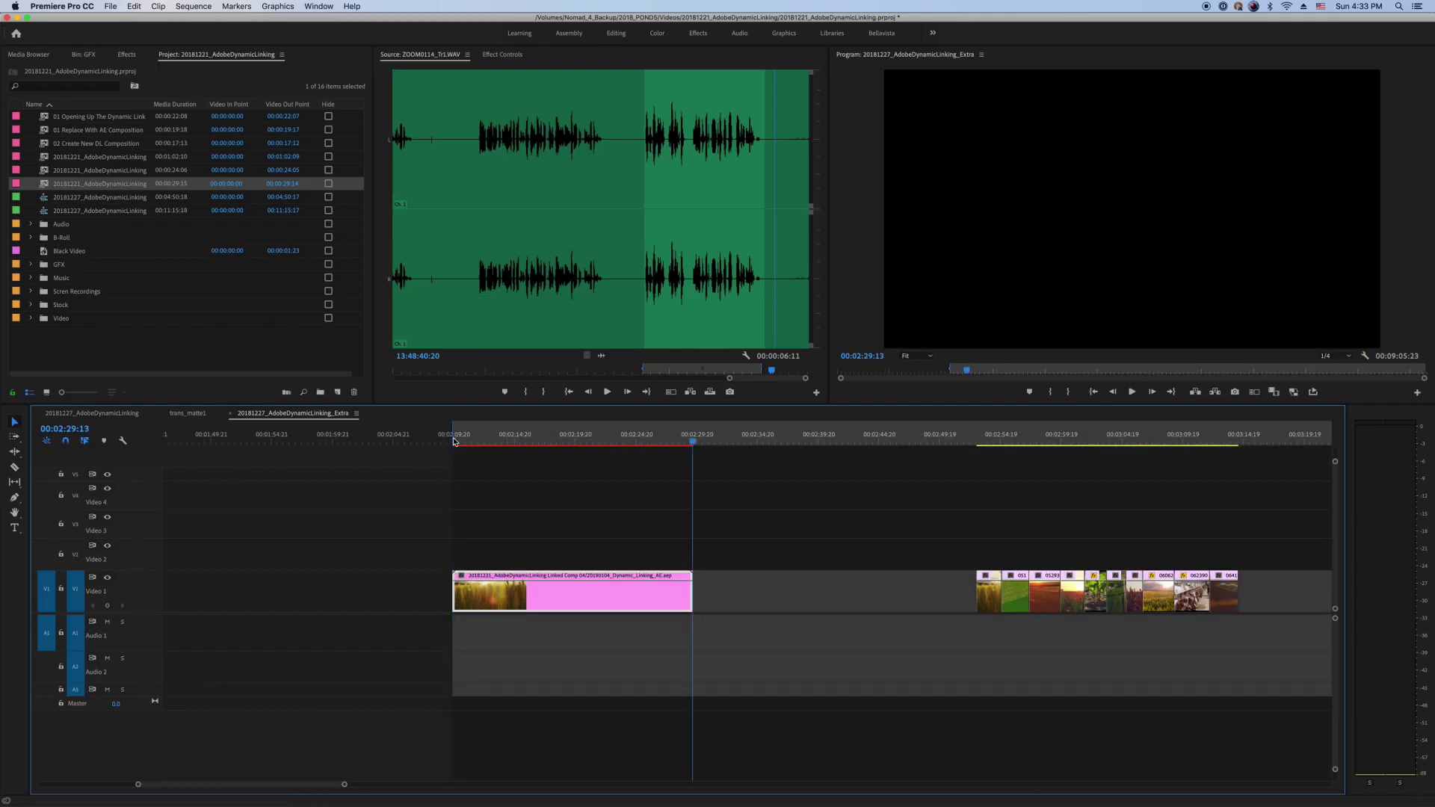
key(o)
click(486, 436)
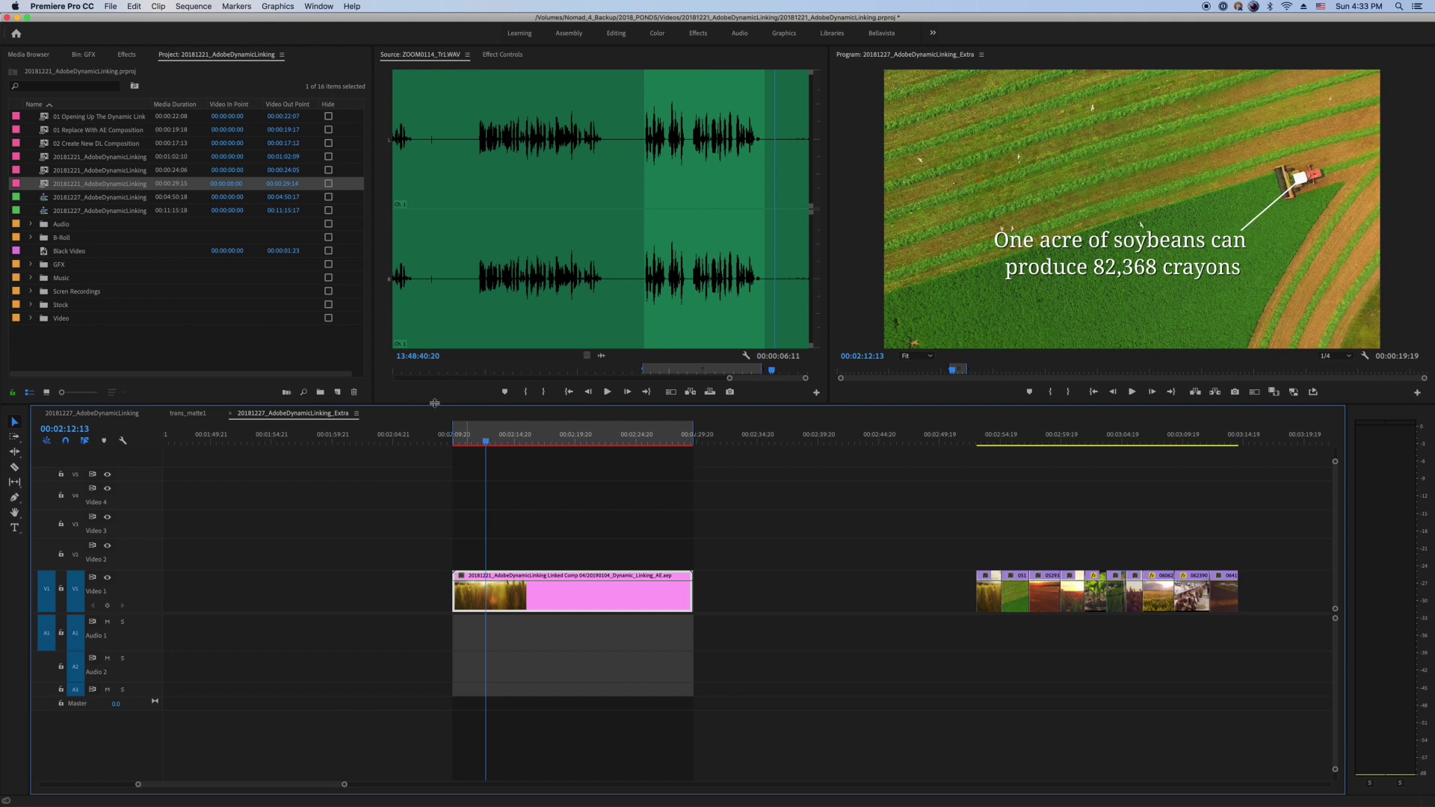
Step: Export the marked range as media using the 1080 PRORES 422 preset
click(110, 6)
mouse_move(125, 307)
click(268, 307)
click(863, 207)
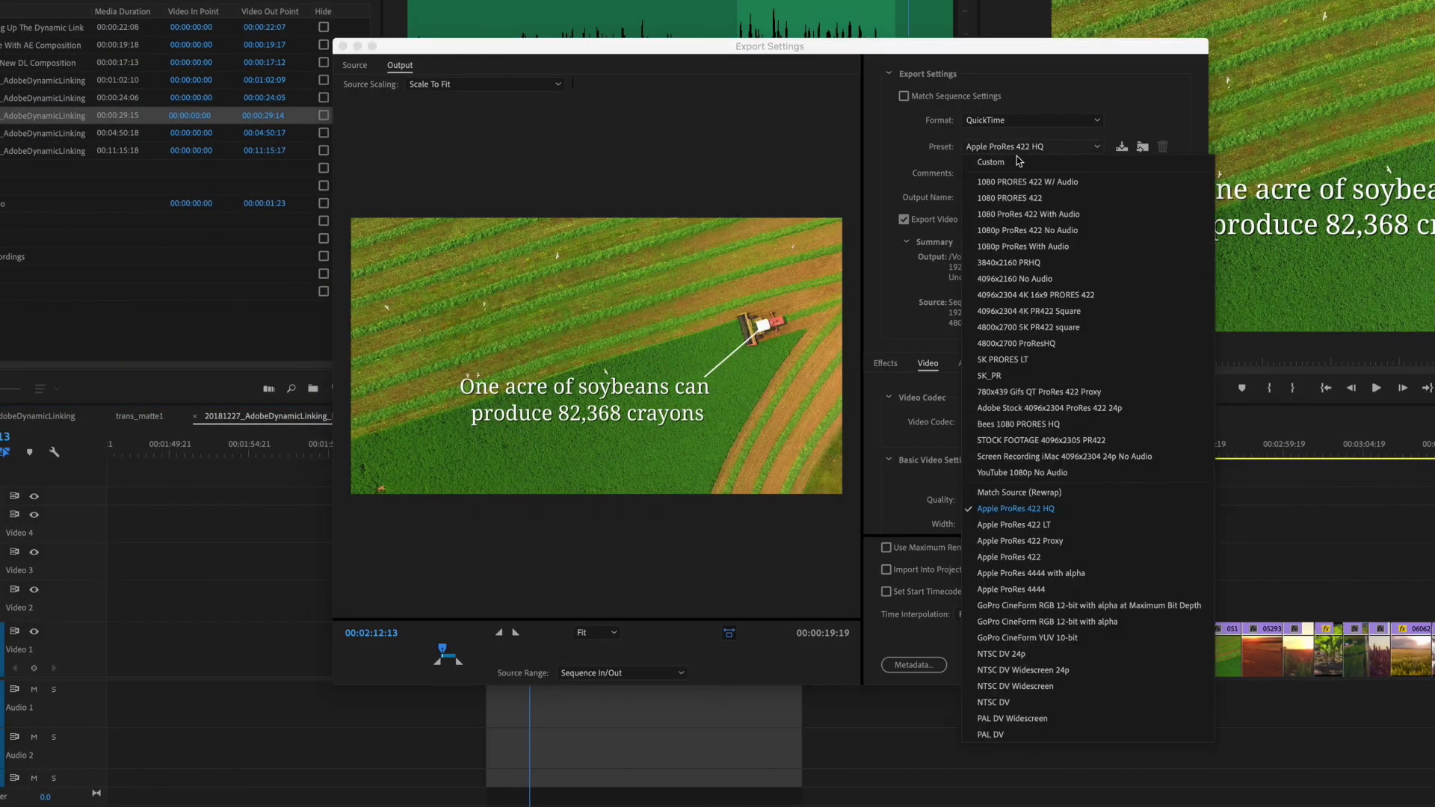
click(1009, 197)
click(1083, 664)
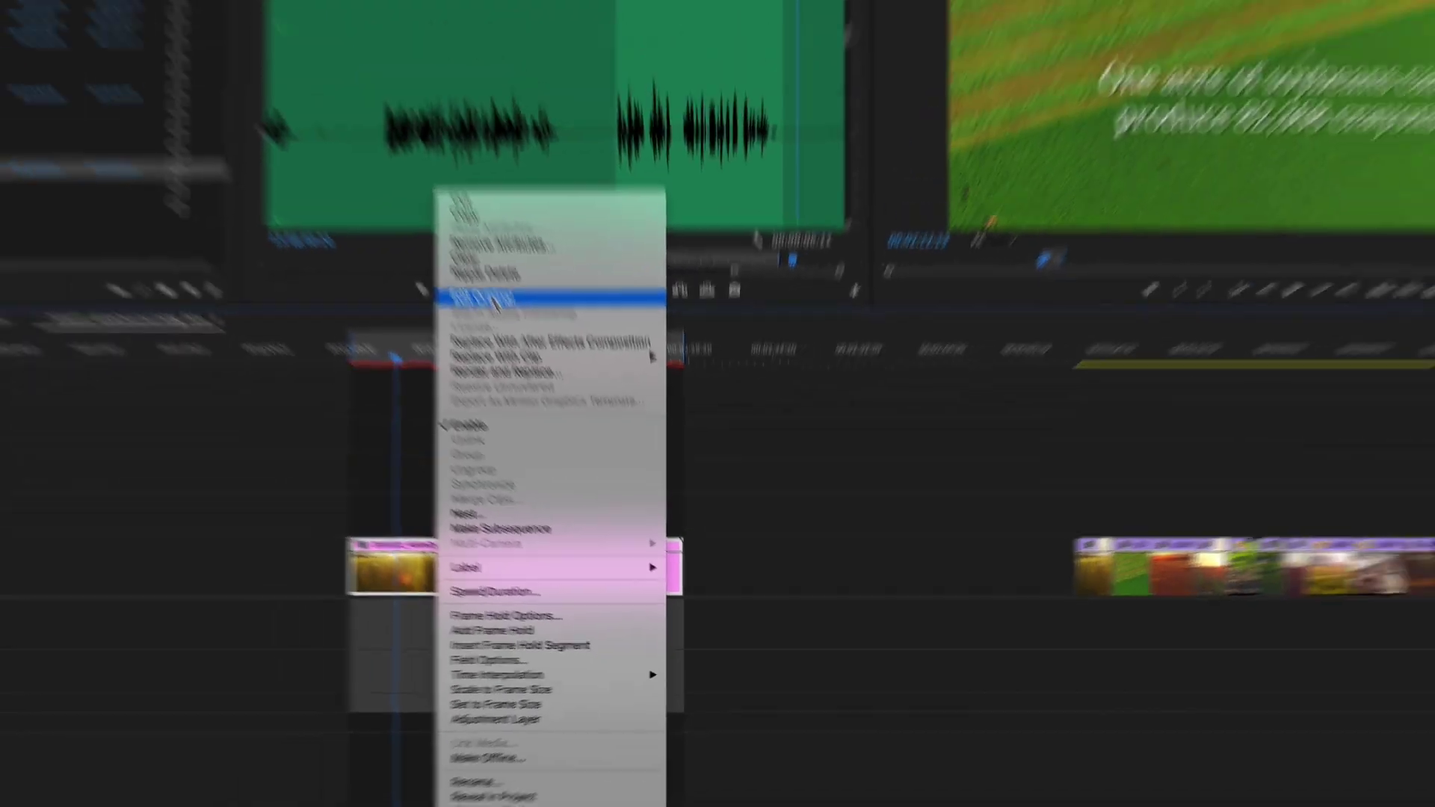
Step: Open the linked comp's original in After Effects and bring up its File menu
click(410, 164)
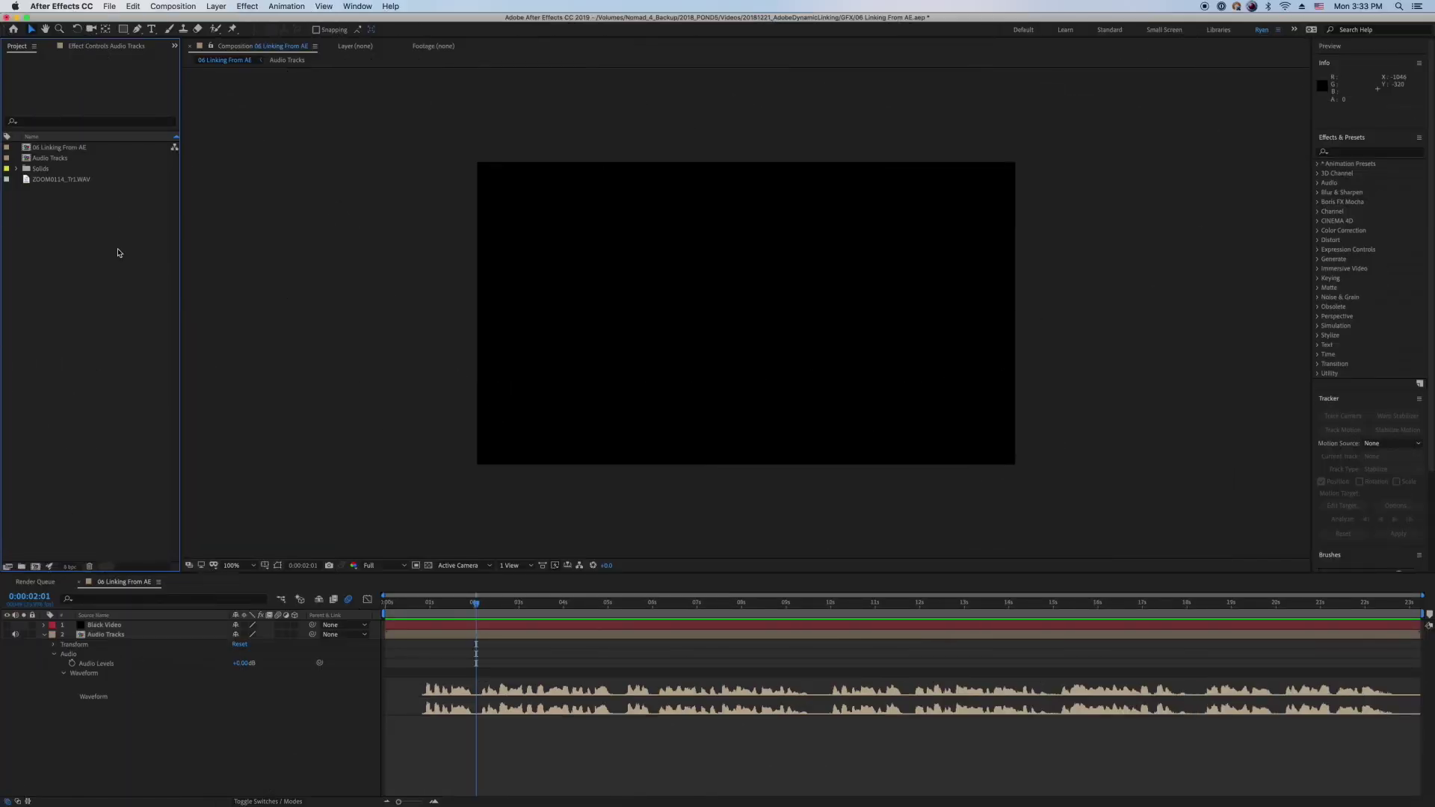
click(110, 6)
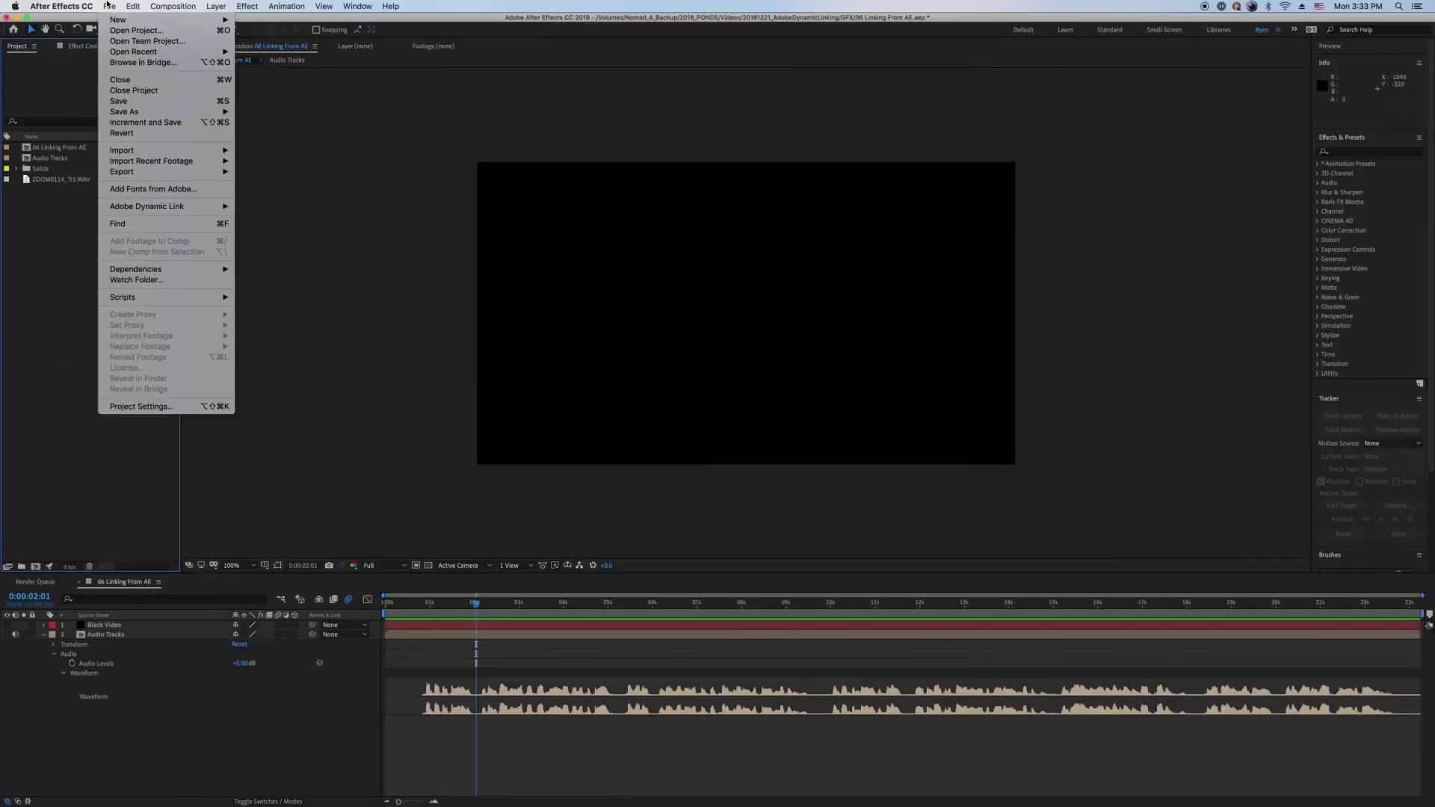
Step: Create a new 4096 × 2304 sequence named 'Motion Graphics Project'
mouse_move(237, 211)
click(299, 207)
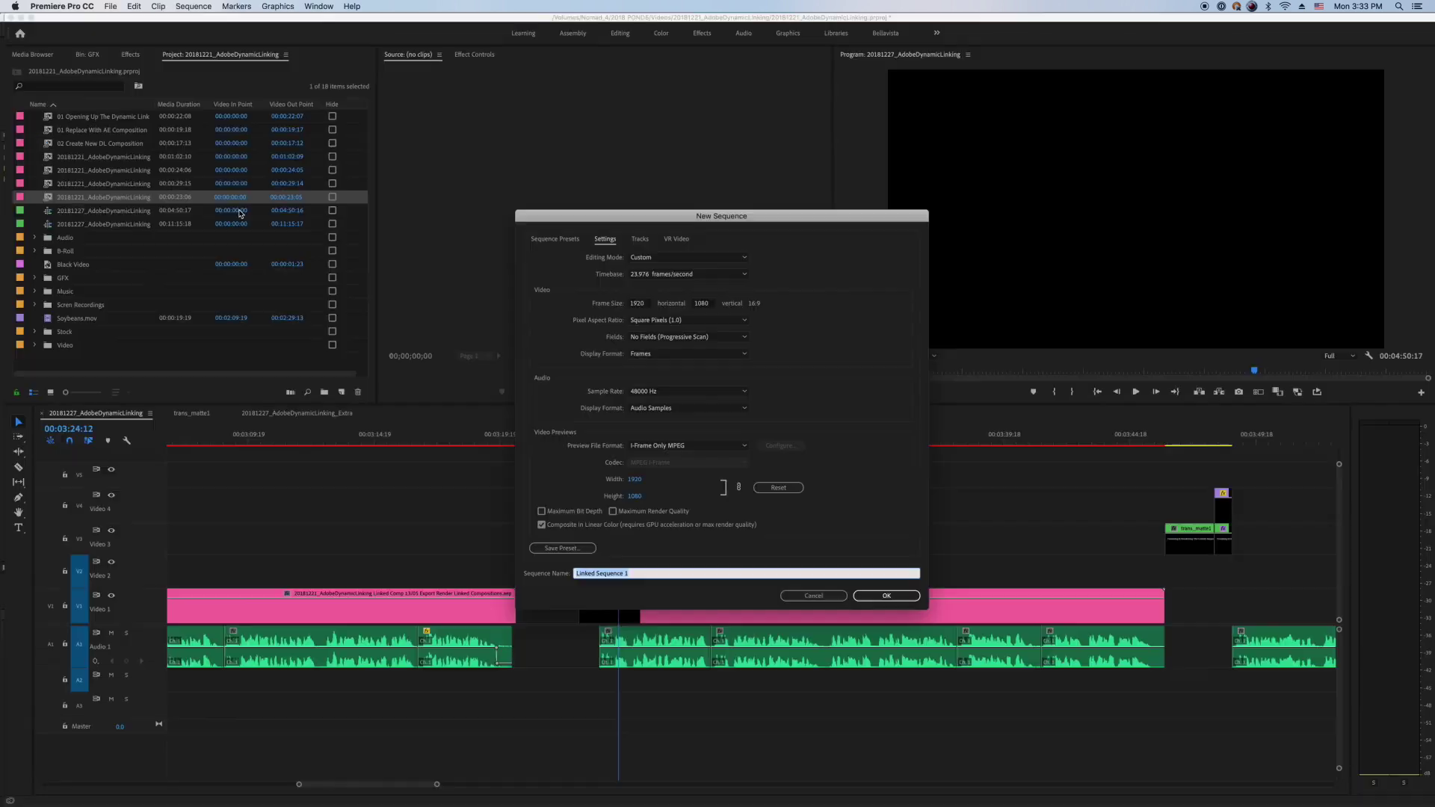
key(Tab)
text(2304)
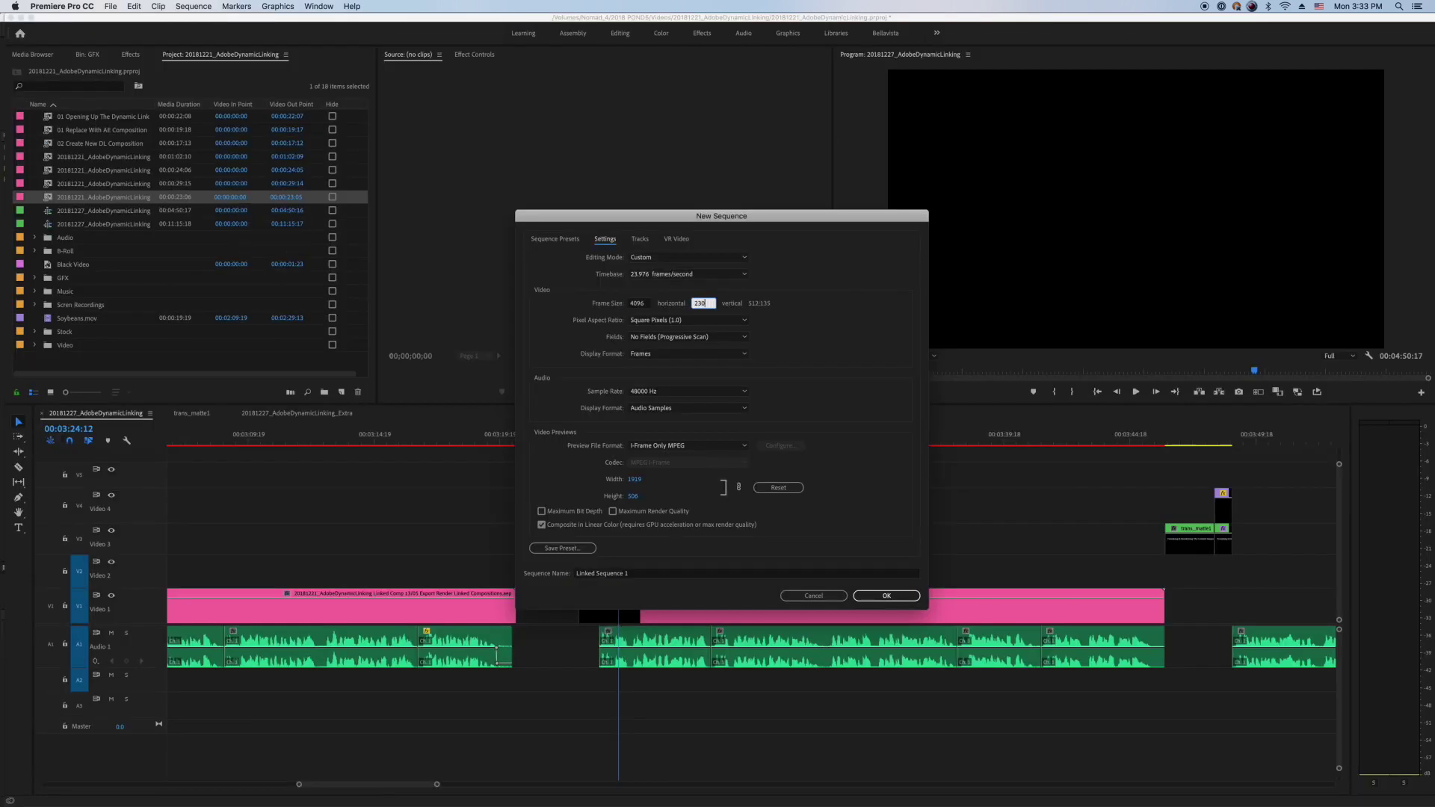
key(Tab)
click(635, 578)
text(Motion)
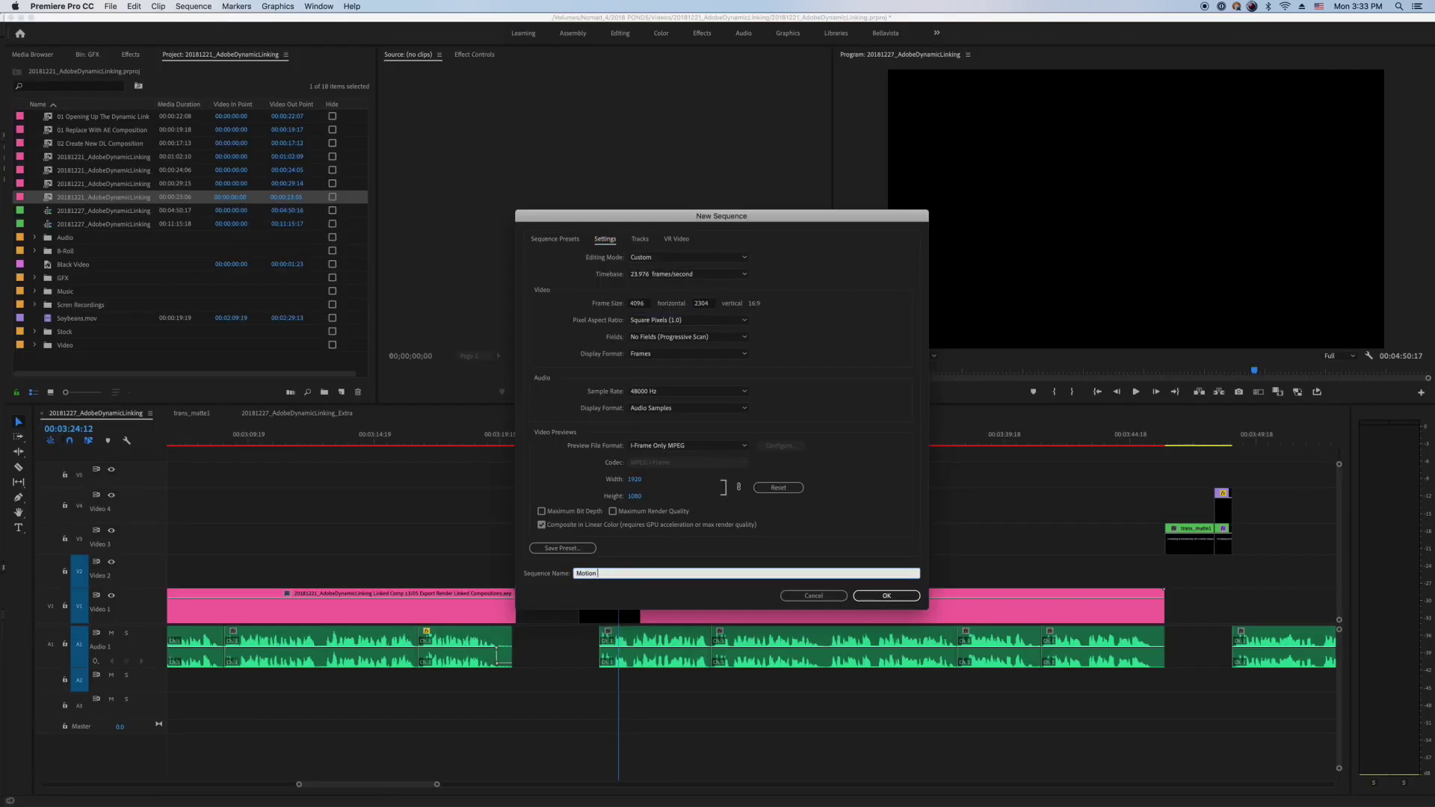
text( Graphics Project)
key(Return)
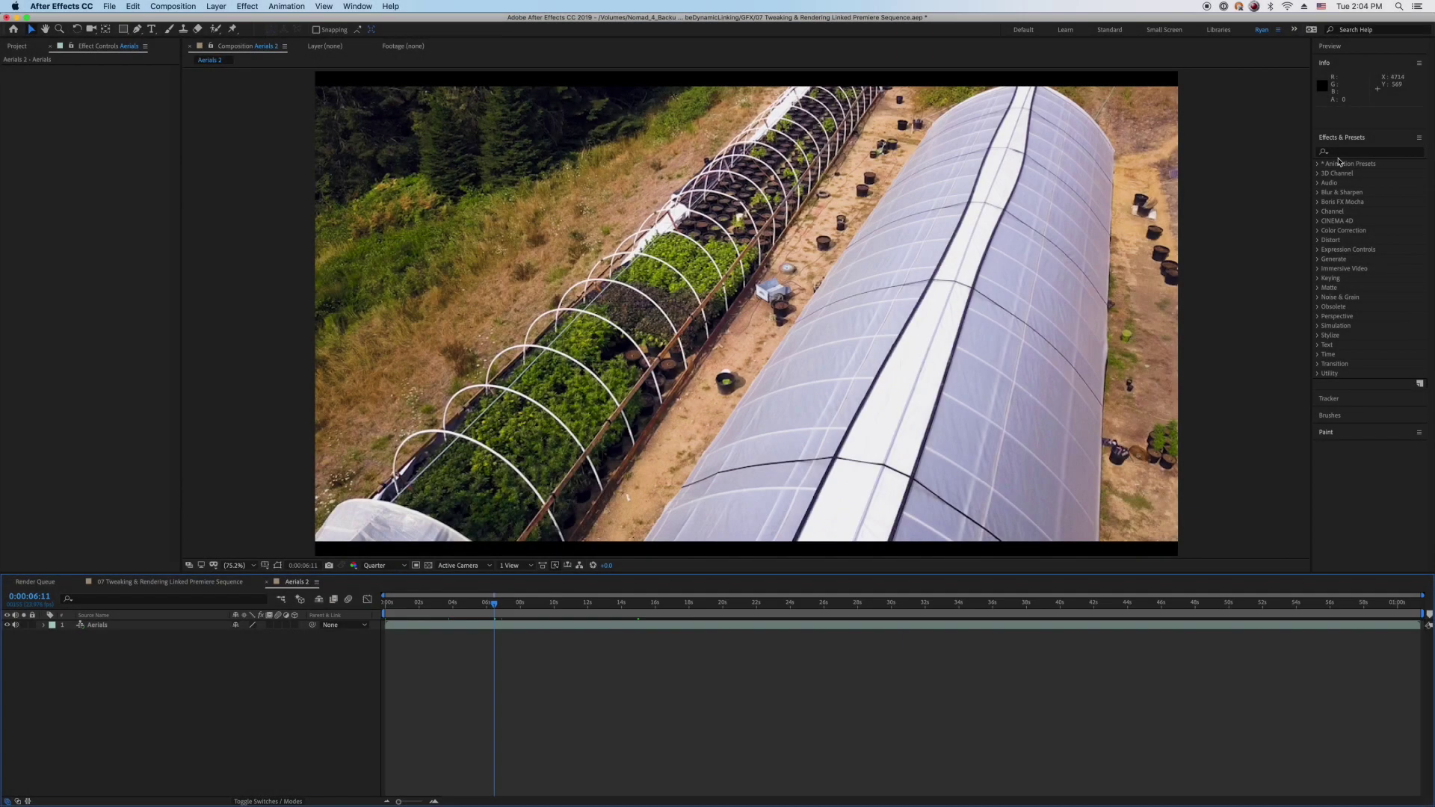
Step: Apply CC Vignette with Amount 142 to the Aerials layer, then split it at 06:11 and 02:02
drag(929, 285, 928, 286)
mouse_move(105, 88)
mouse_down()
mouse_move(126, 83)
mouse_move(115, 102)
mouse_up()
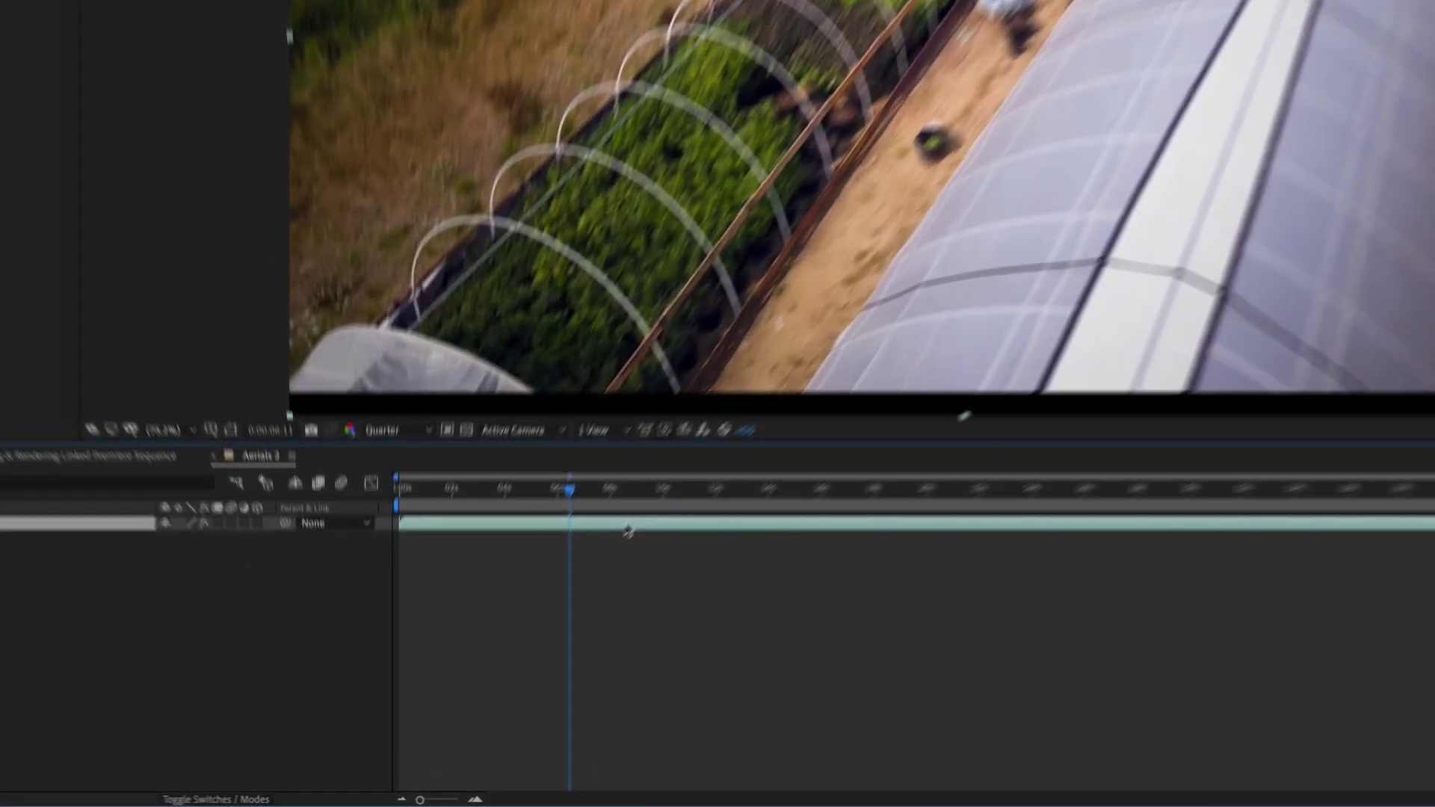
key(super+shift+d)
click(417, 607)
key(super+shift+d)
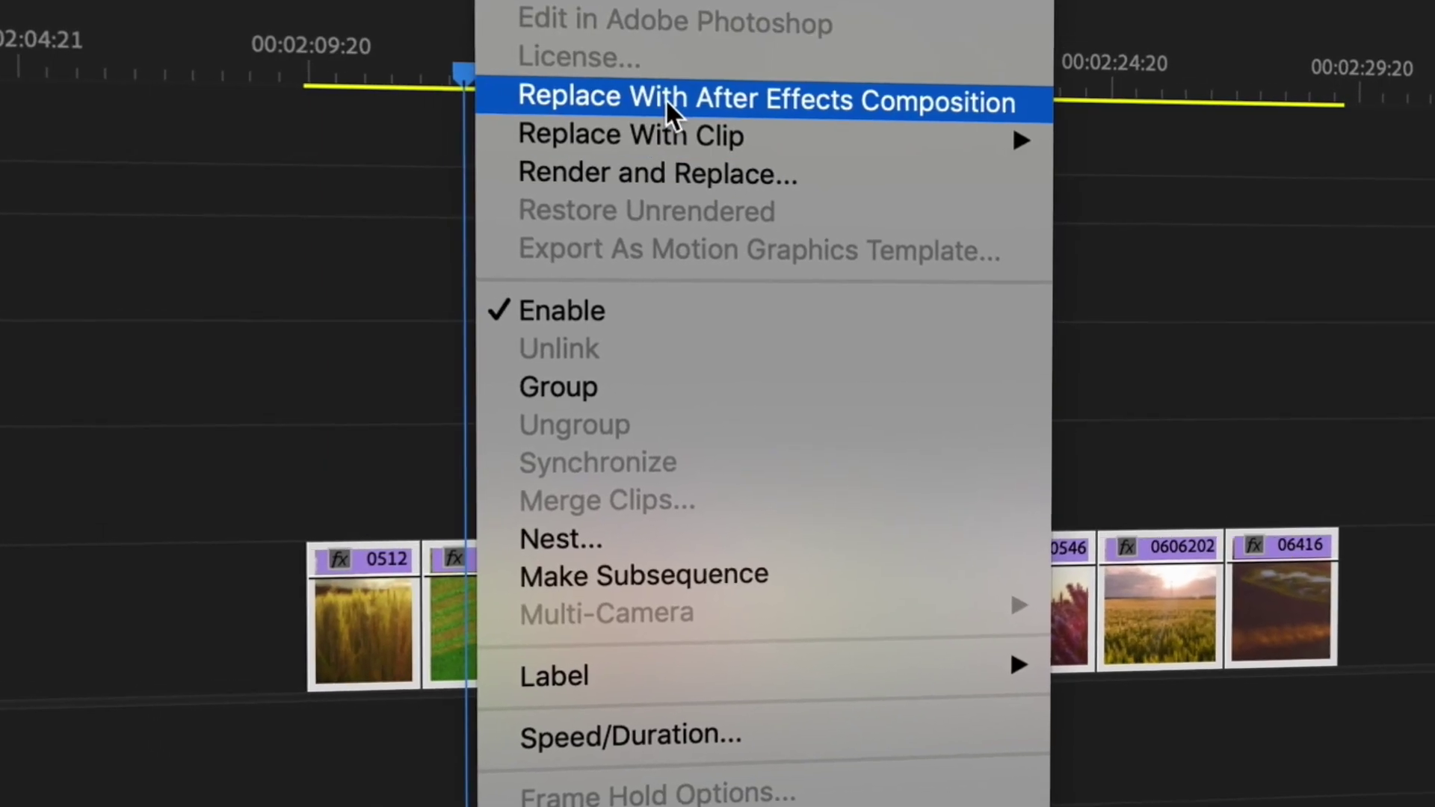
Step: Replace the clips with an After Effects comp and import the 20181227_AdobeDynamicLinking sequence into After Effects
click(670, 100)
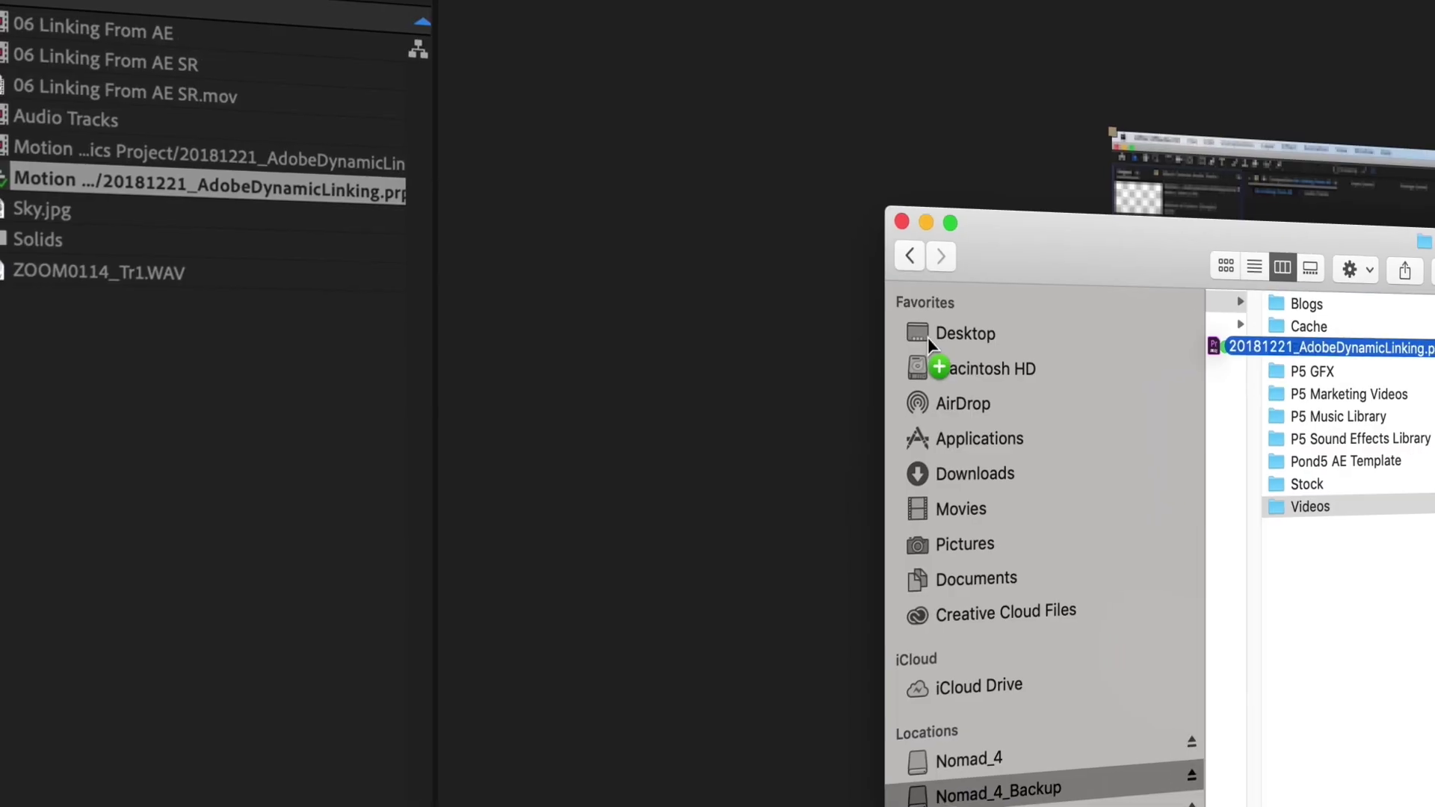
drag(927, 338, 209, 447)
click(521, 328)
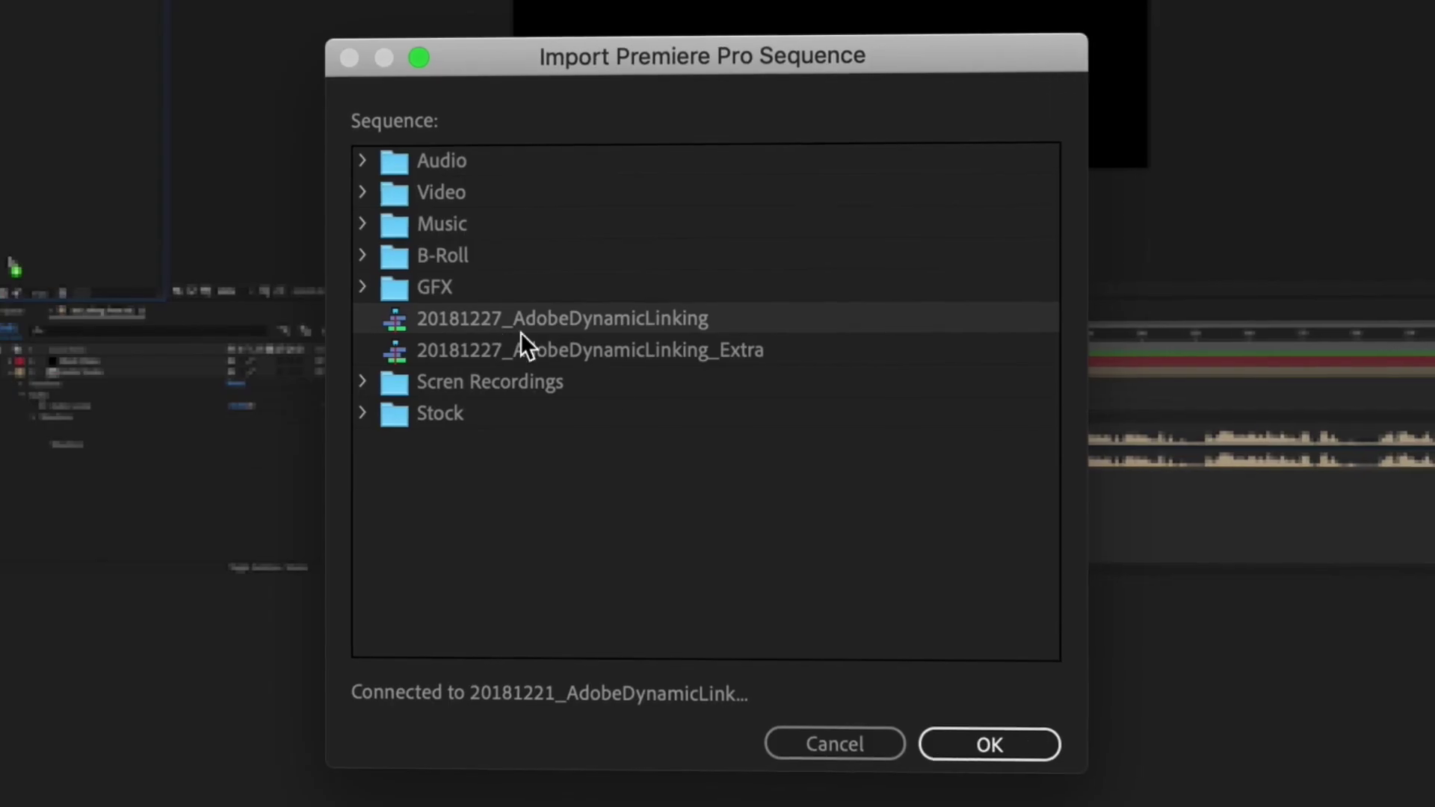
click(976, 759)
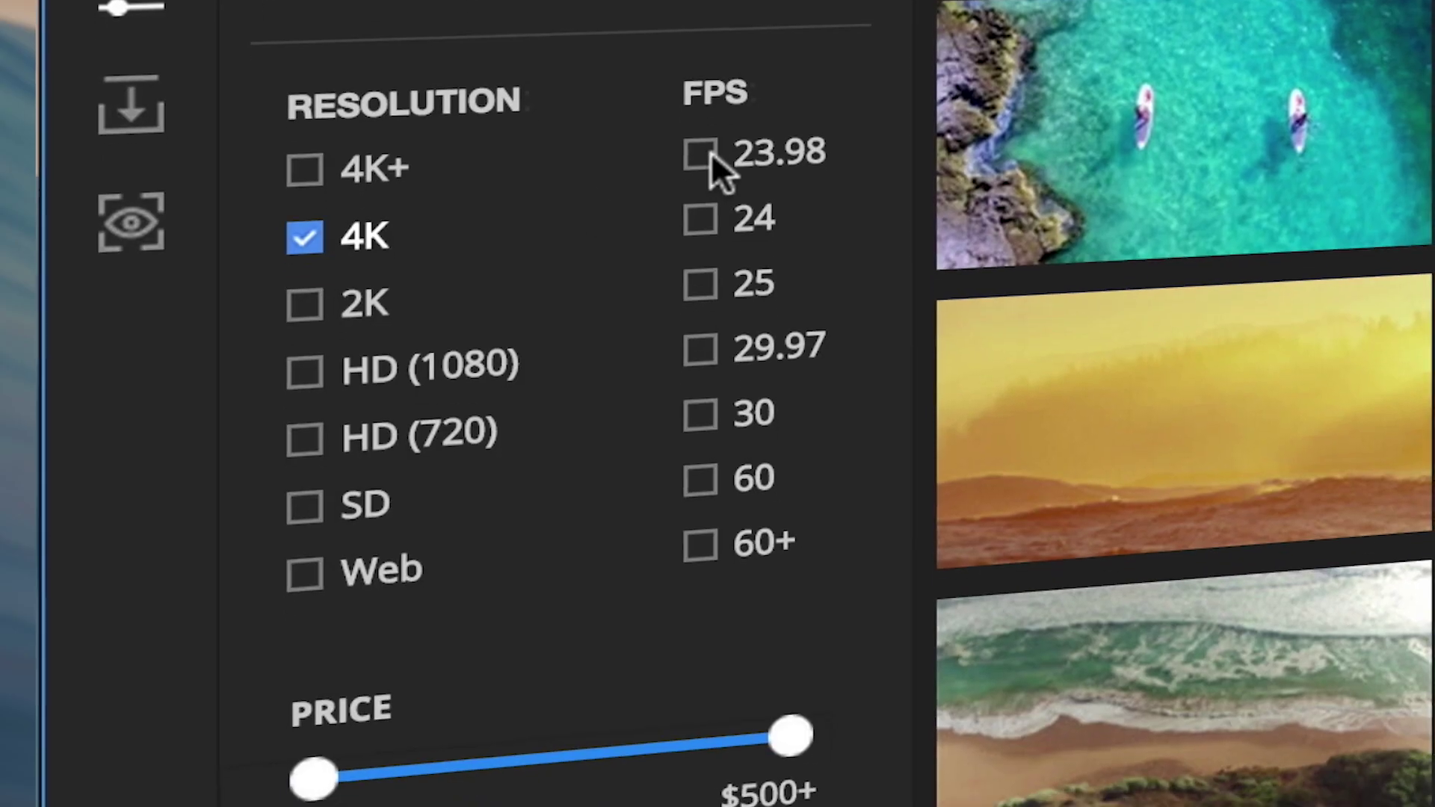
Step: Filter Pond5 to 23.98 fps under $170, then download 2048x1080 hi-res replacements for Surfing_World
click(701, 151)
drag(786, 645, 439, 594)
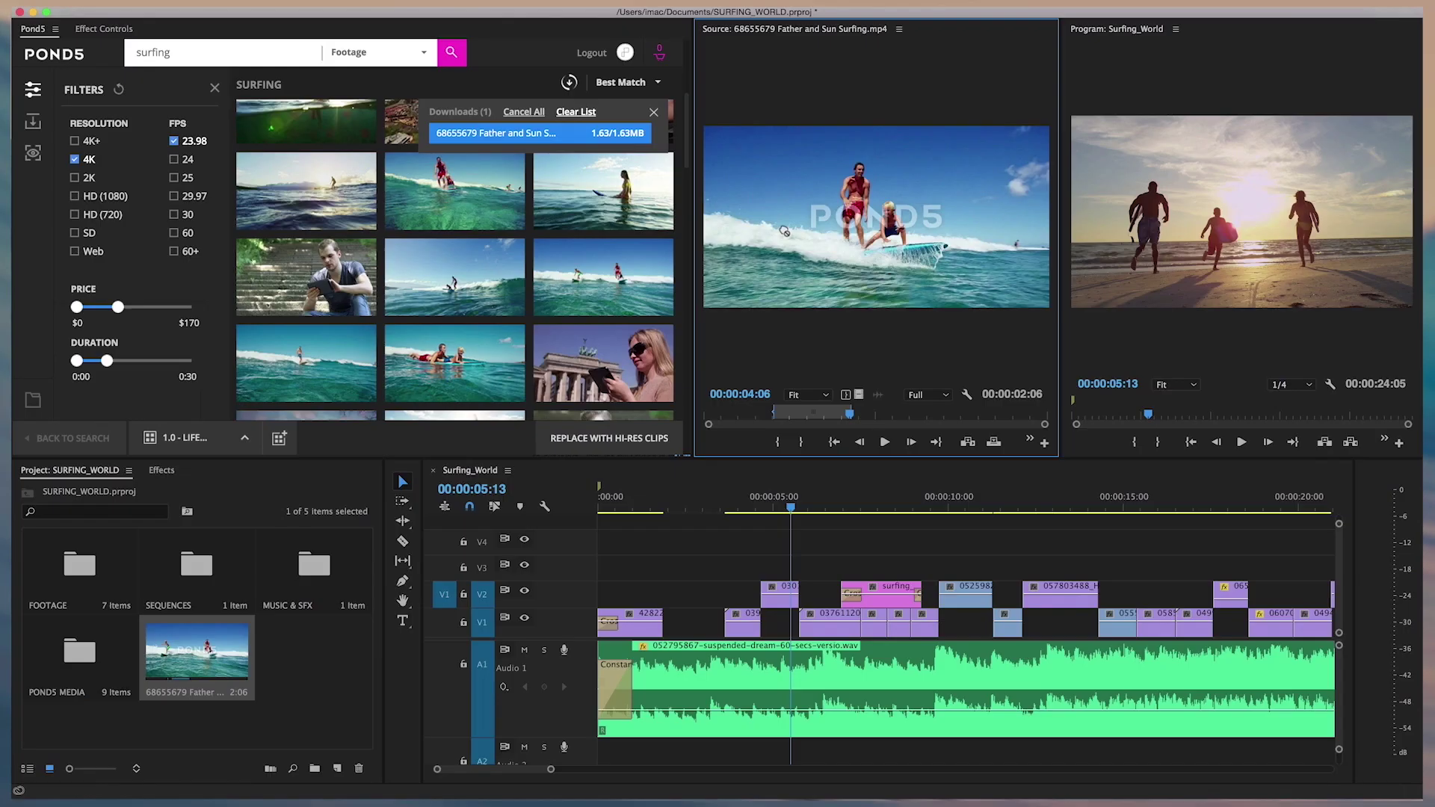
drag(785, 231, 694, 622)
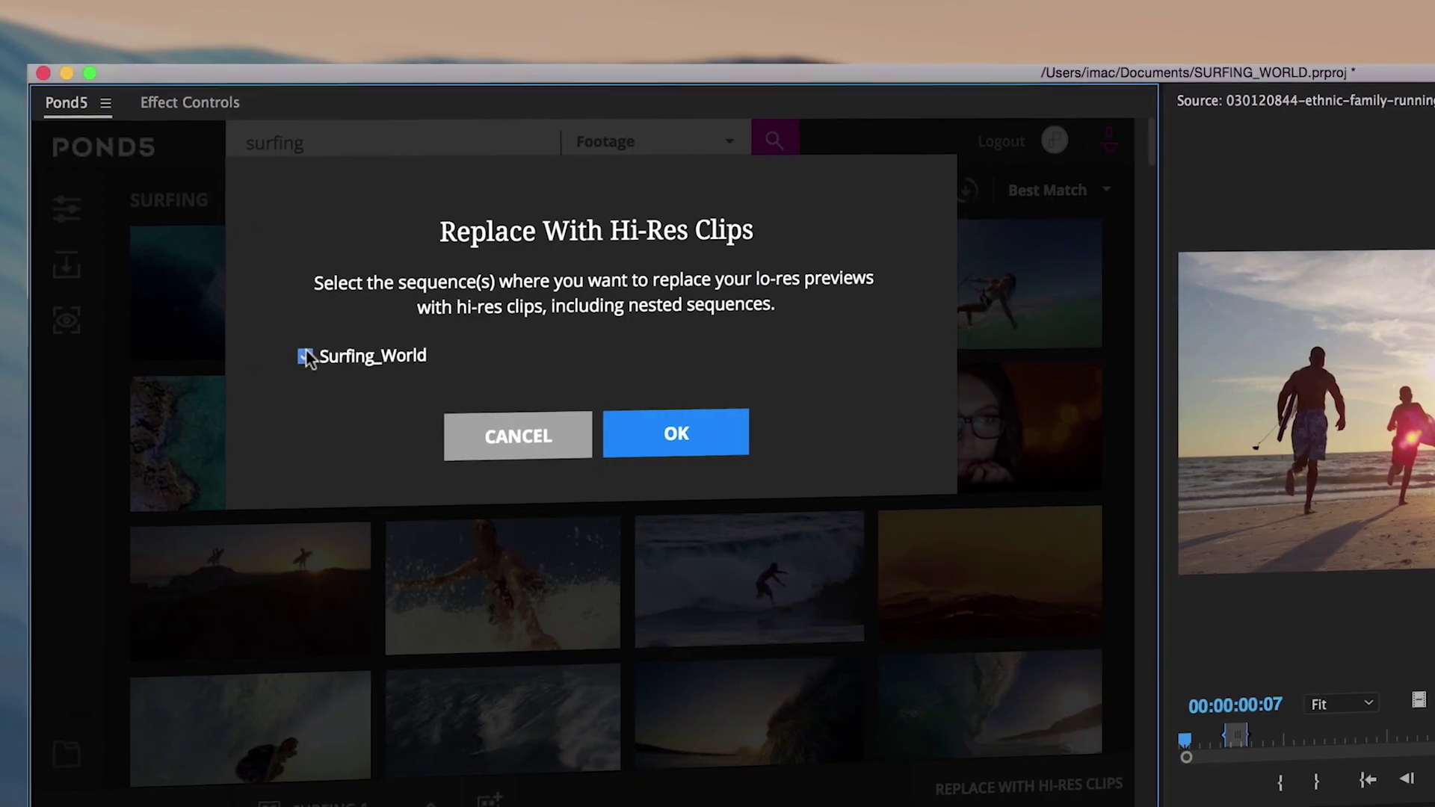
click(694, 445)
click(516, 467)
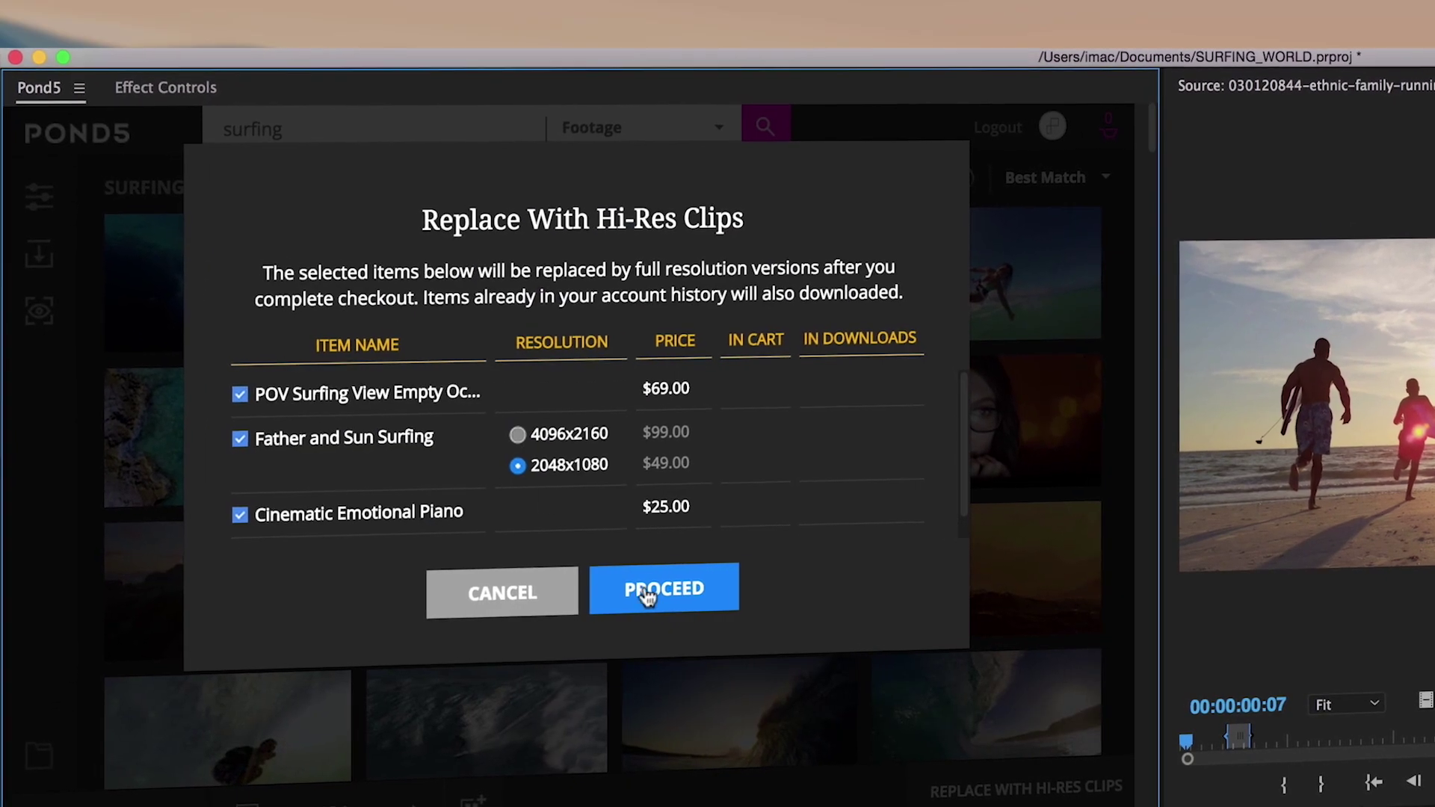
click(643, 594)
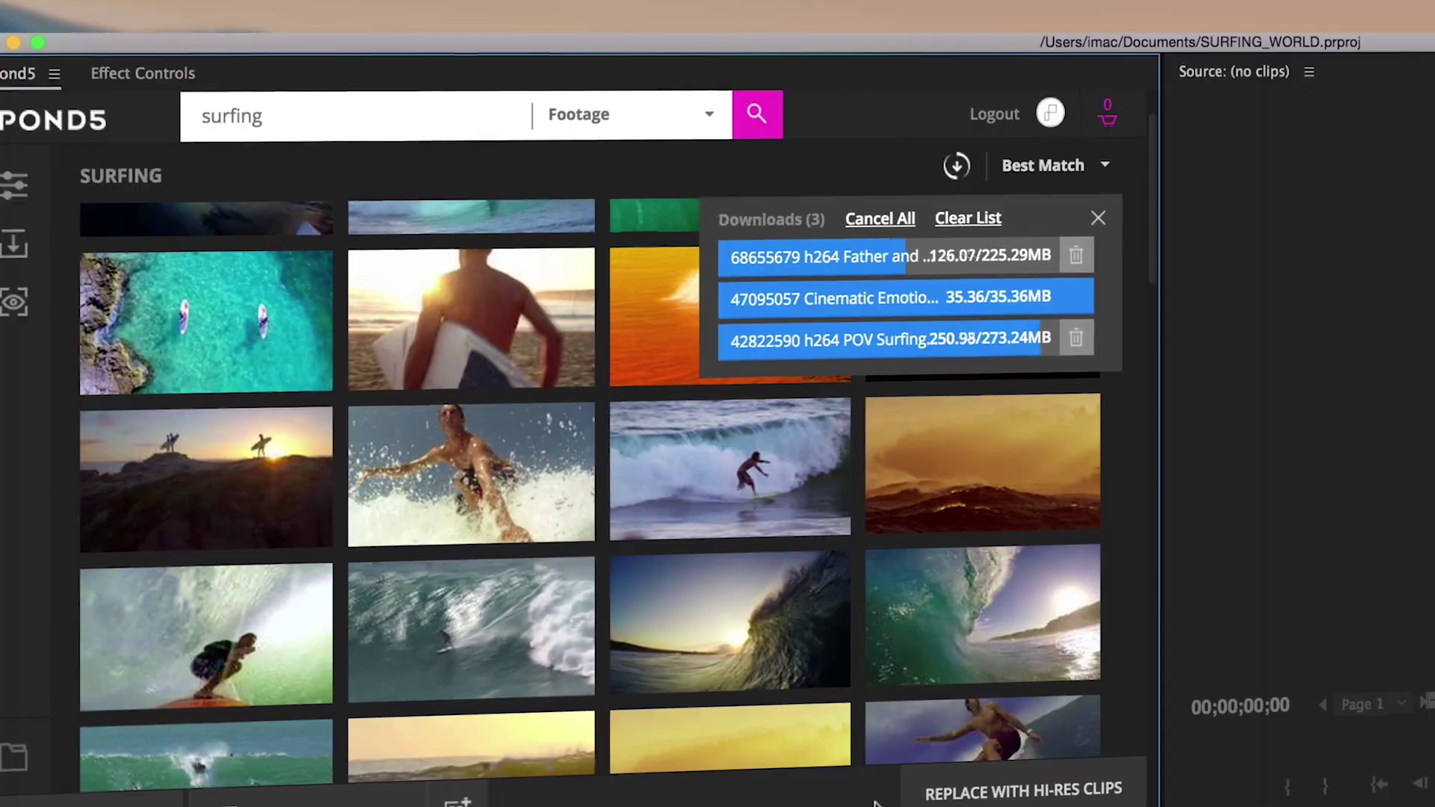